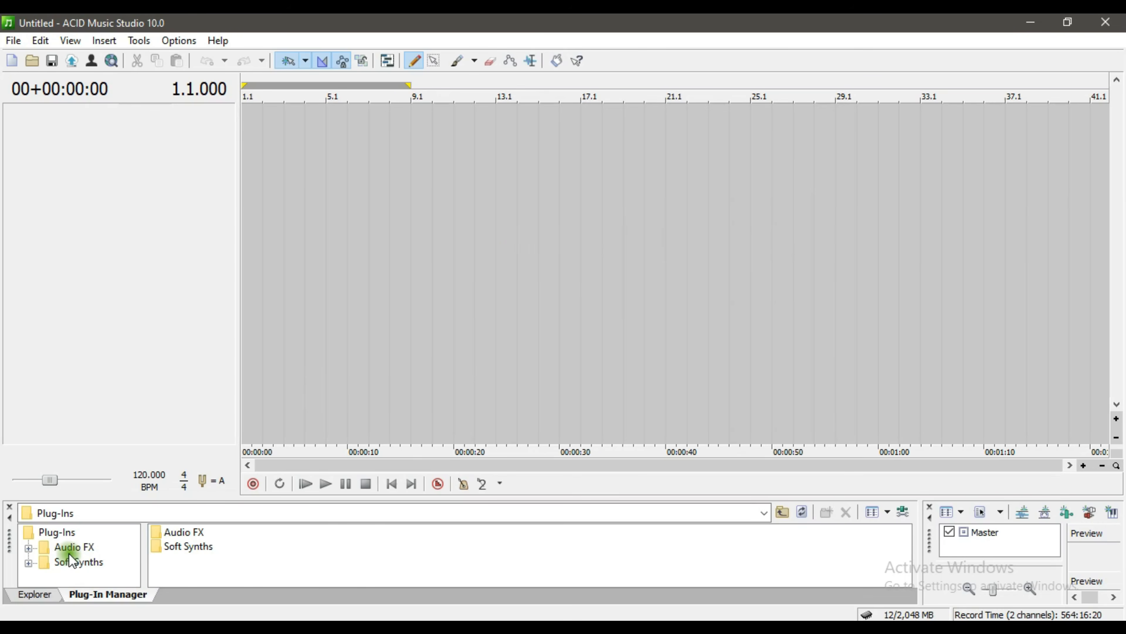
Step: Show the AI SONGS folder in the Explorer window, then enlarge the docking area and widen the Mixing Console
{"action": "left_click", "coordinate": [35, 594]}
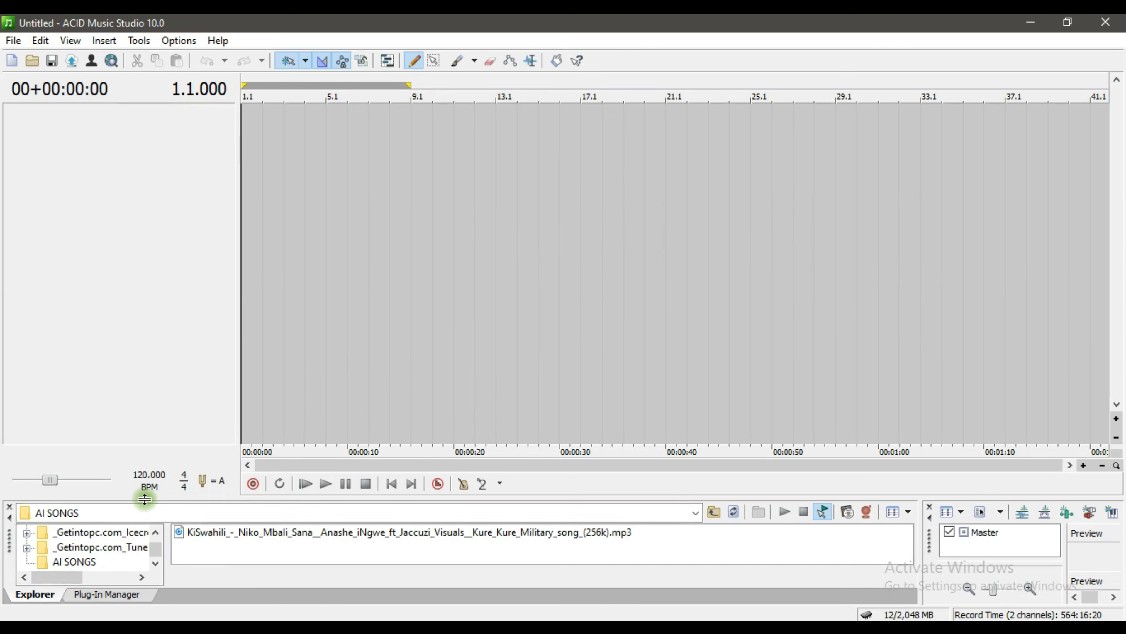
{"action": "left_click_drag", "start_coordinate": [144, 499], "coordinate": [145, 339]}
{"action": "left_click", "coordinate": [74, 477]}
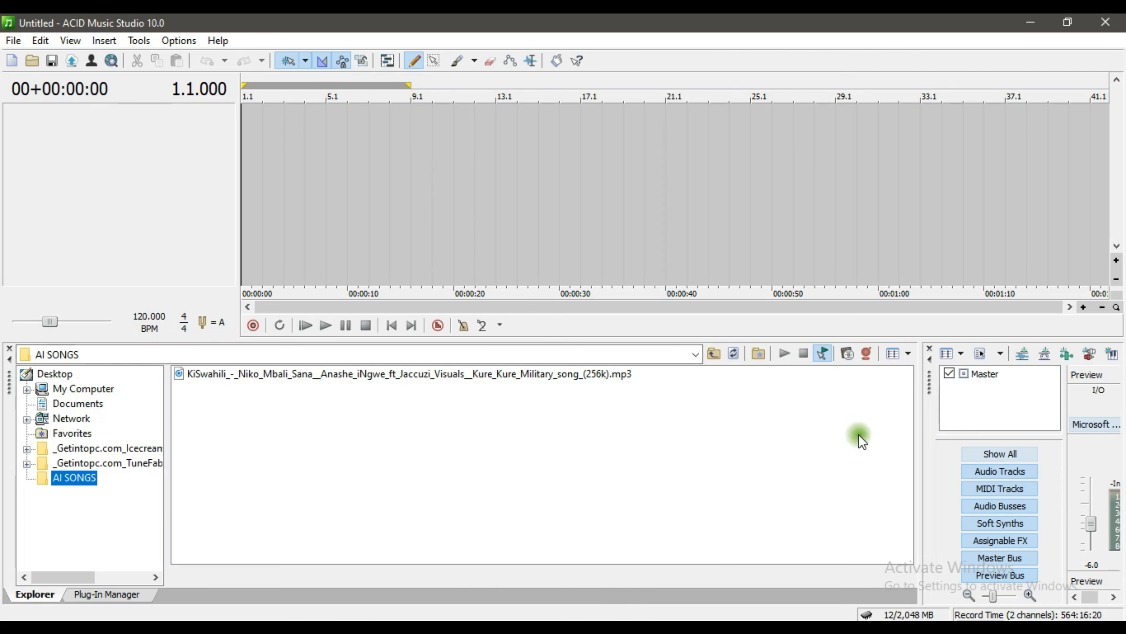
{"action": "left_click_drag", "start_coordinate": [924, 409], "coordinate": [662, 365]}
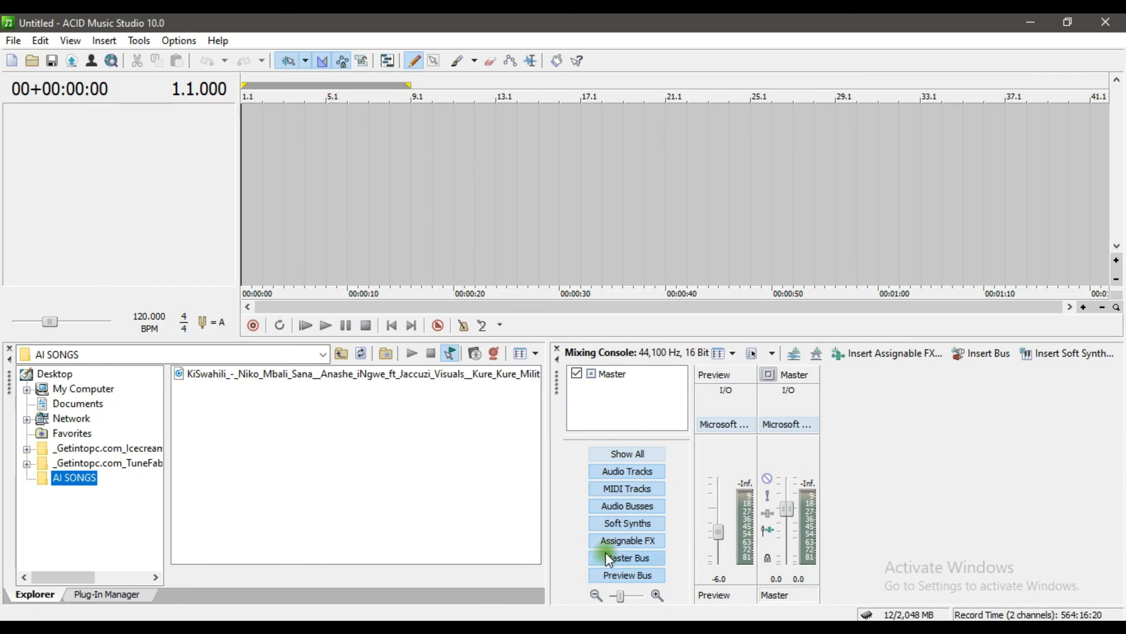
{"action": "left_click_drag", "start_coordinate": [542, 461], "coordinate": [794, 465]}
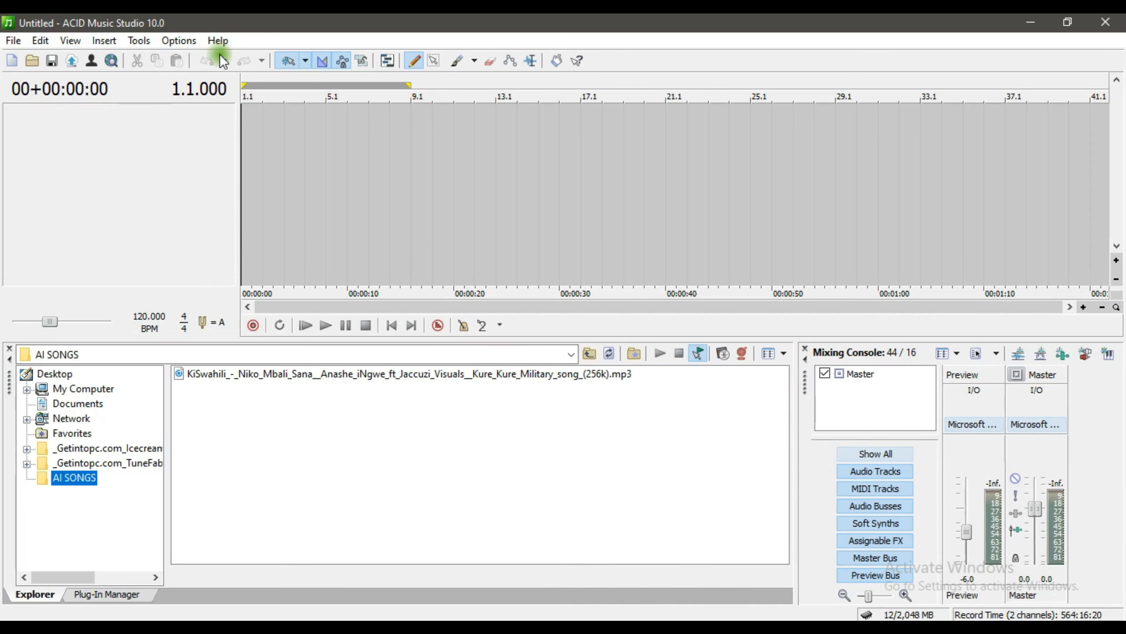
Step: Review the keyboard shortcut tables in the online help, from project file to cursor placement, and close the help
{"action": "left_click", "coordinate": [231, 45]}
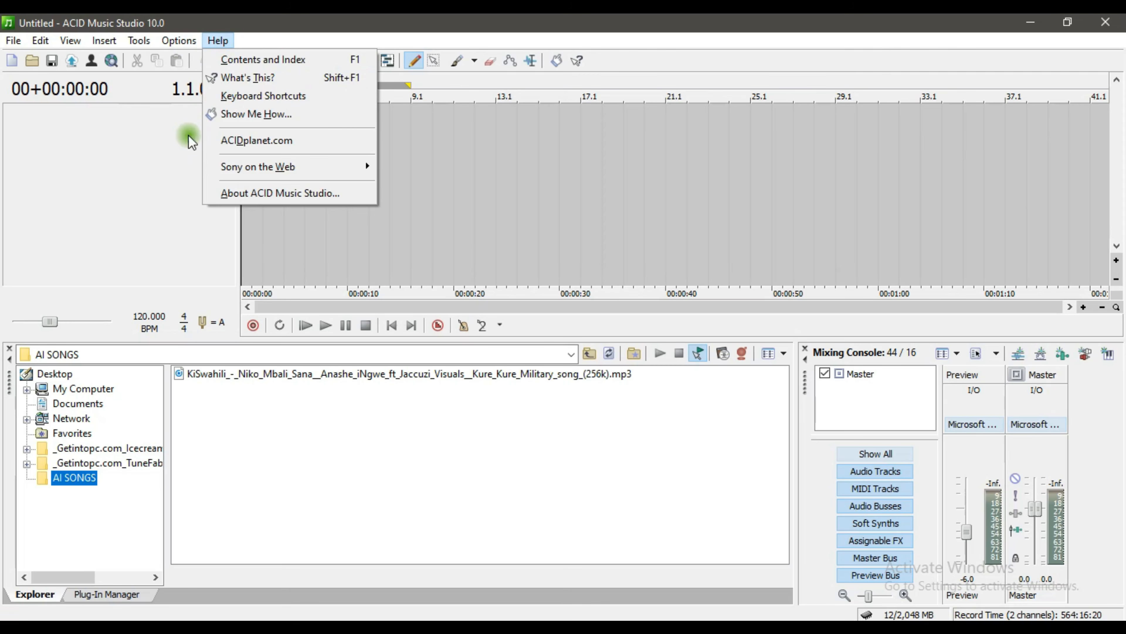
{"action": "left_click", "coordinate": [251, 98]}
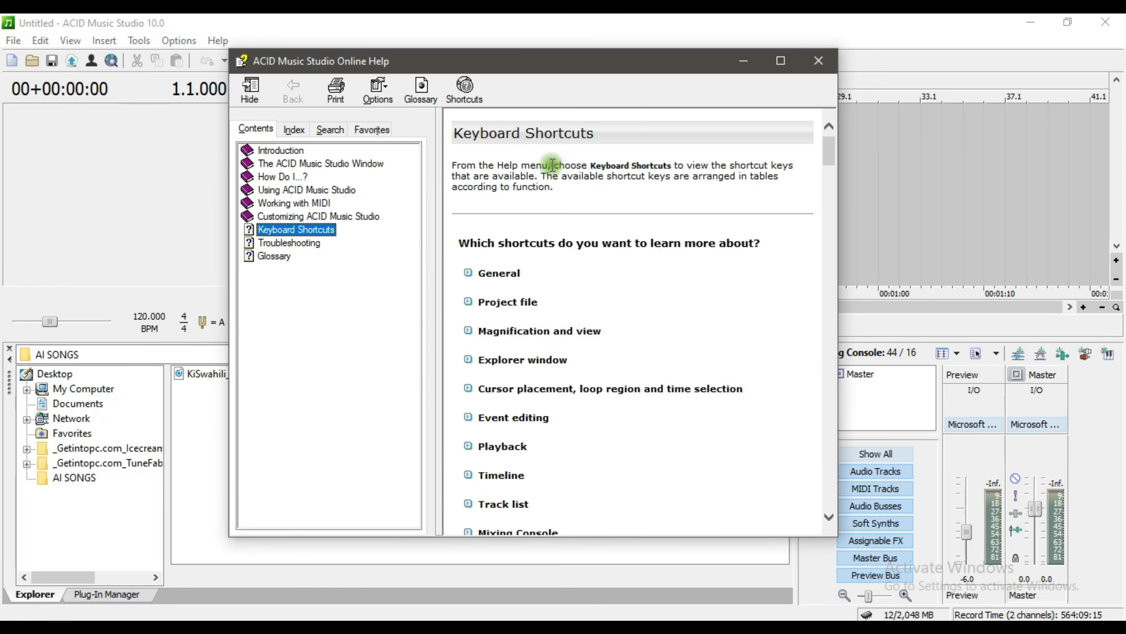
{"action": "scroll", "coordinate": [520, 314], "scroll_direction": "down", "scroll_amount": 15}
{"action": "scroll", "coordinate": [529, 314], "scroll_direction": "down", "scroll_amount": 5}
{"action": "scroll", "coordinate": [583, 316], "scroll_direction": "up", "scroll_amount": 2}
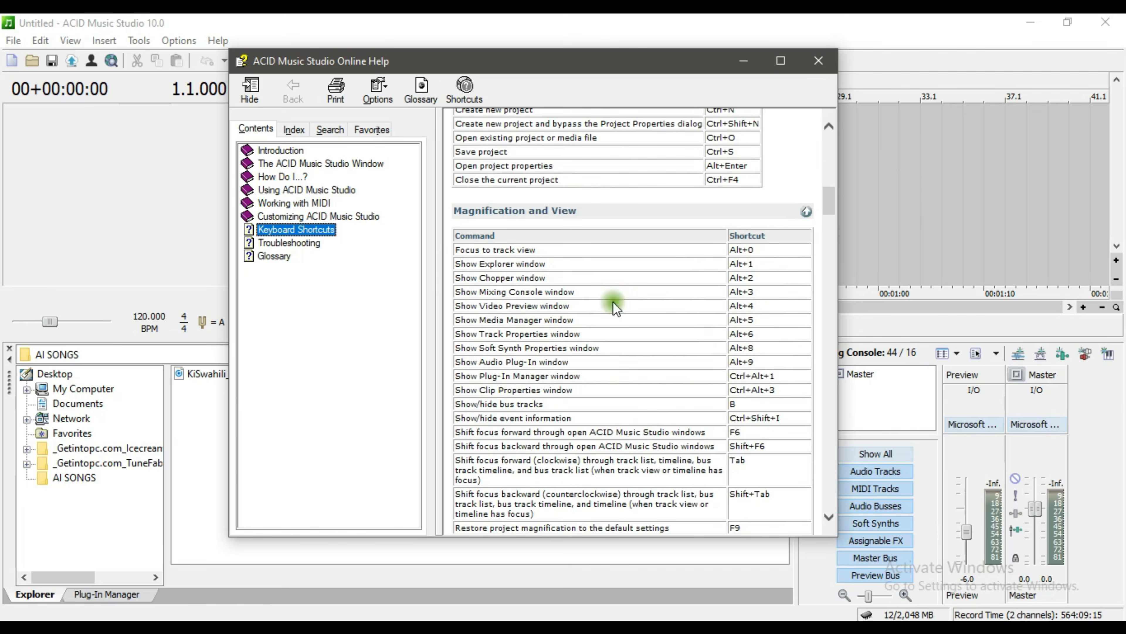
{"action": "scroll", "coordinate": [658, 317], "scroll_direction": "down", "scroll_amount": 5}
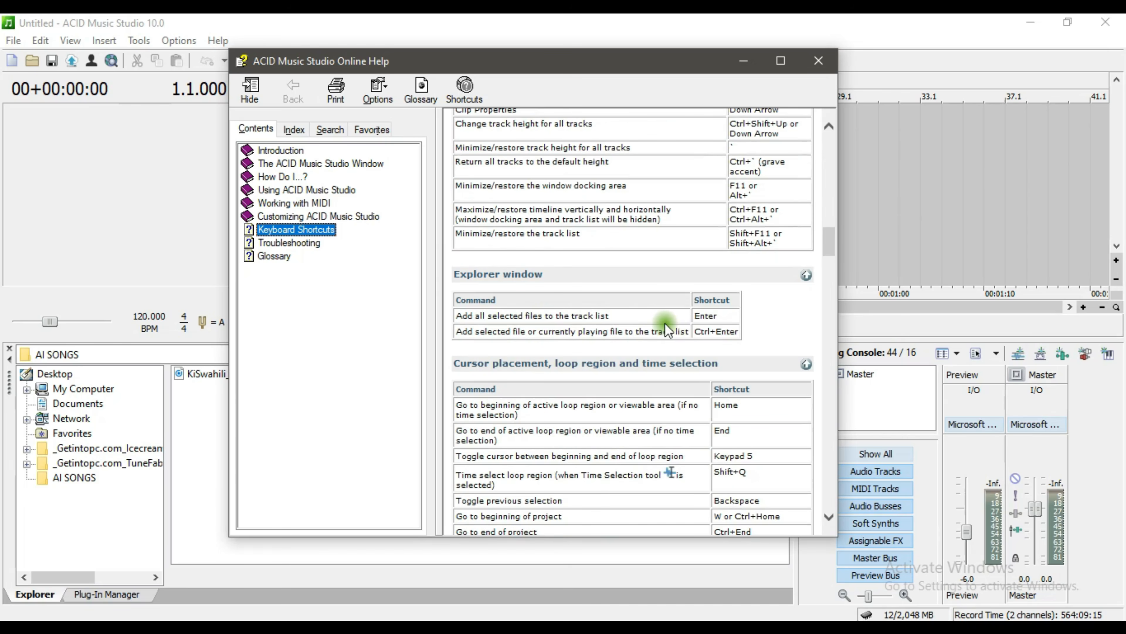
{"action": "left_click", "coordinate": [818, 60]}
Step: Look through the snapping, grid spacing, loop playback and metronome options without changing them
{"action": "left_click", "coordinate": [179, 40]}
{"action": "mouse_move", "coordinate": [216, 67]}
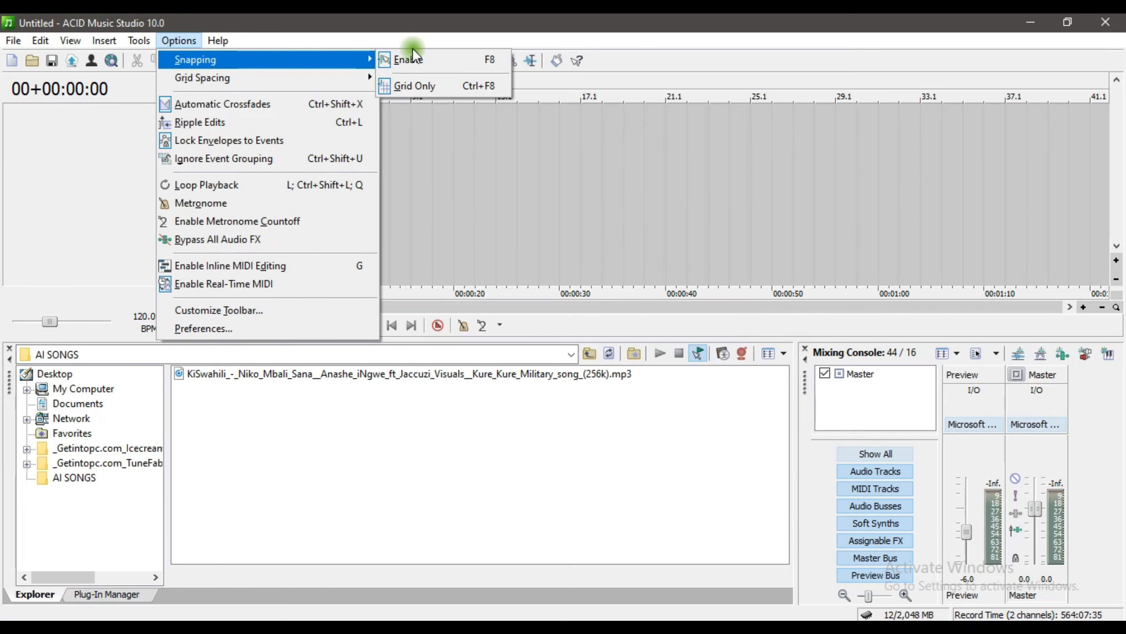
{"action": "left_click", "coordinate": [416, 174]}
{"action": "left_click", "coordinate": [332, 177]}
{"action": "left_click", "coordinate": [450, 173]}
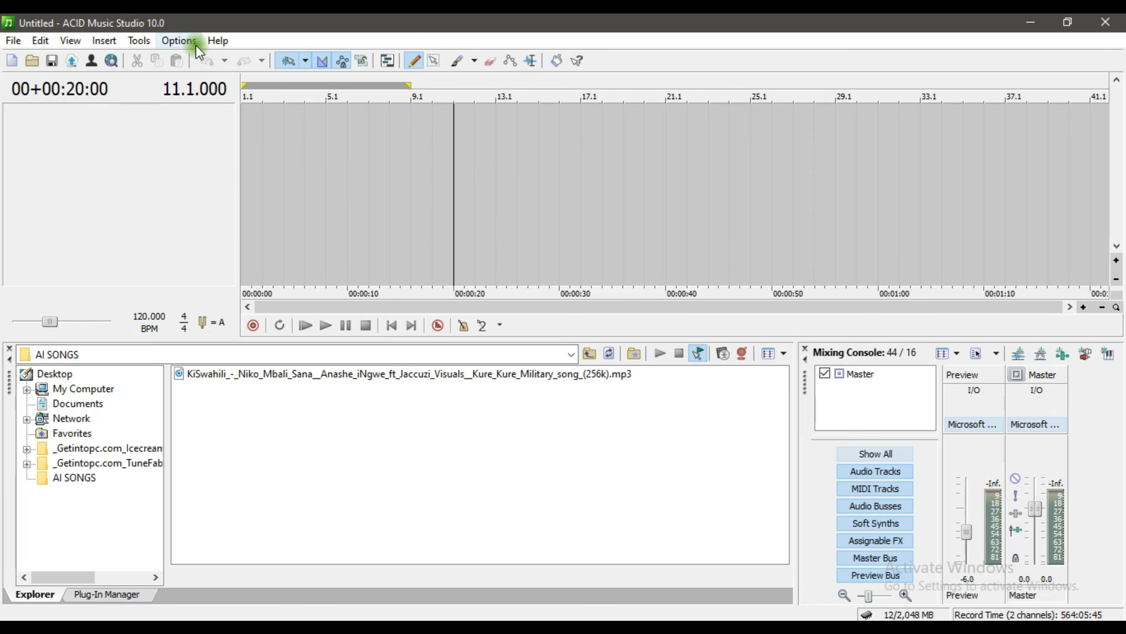
{"action": "left_click", "coordinate": [182, 41]}
{"action": "mouse_move", "coordinate": [238, 82]}
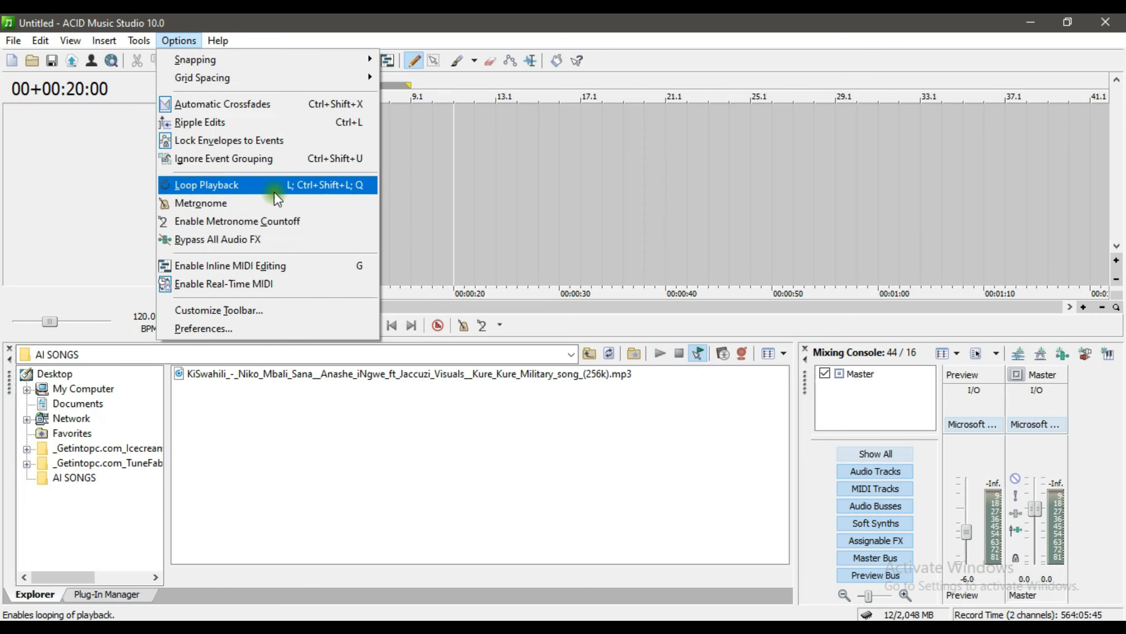
{"action": "left_click", "coordinate": [109, 203]}
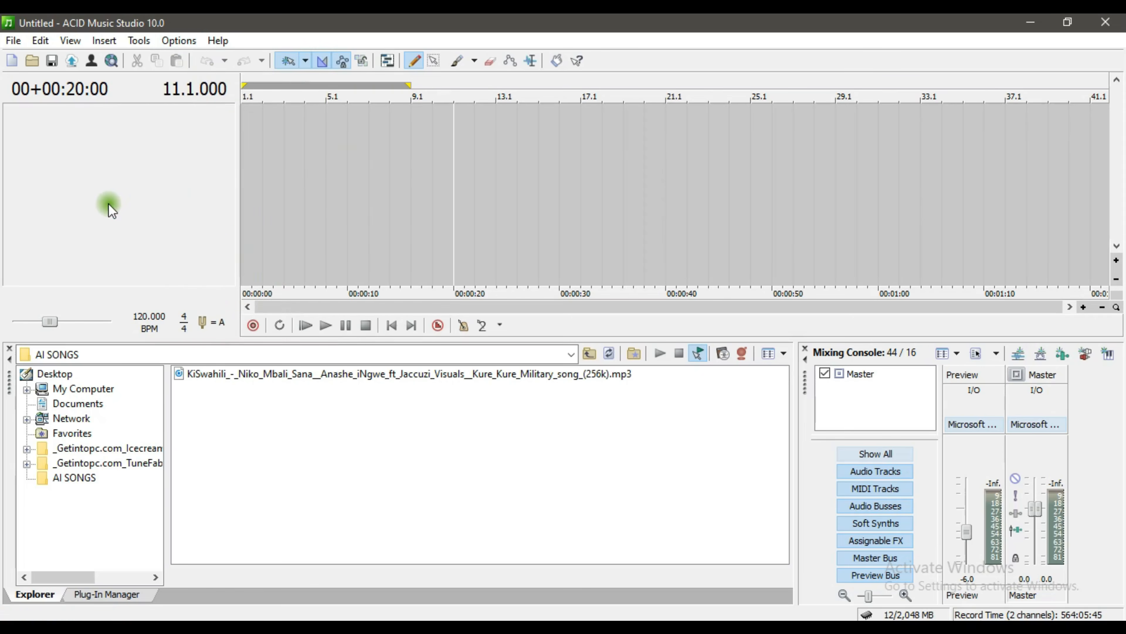
Step: Hide the Explorer window and show it again
{"action": "left_click", "coordinate": [128, 44]}
{"action": "mouse_move", "coordinate": [111, 46]}
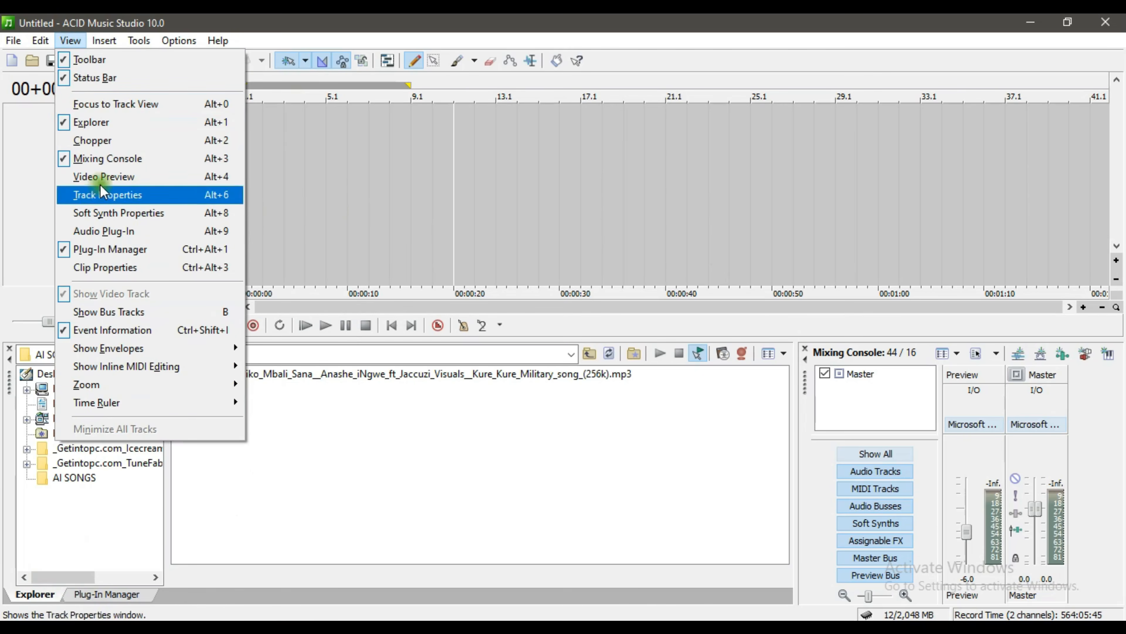
{"action": "left_click", "coordinate": [96, 131]}
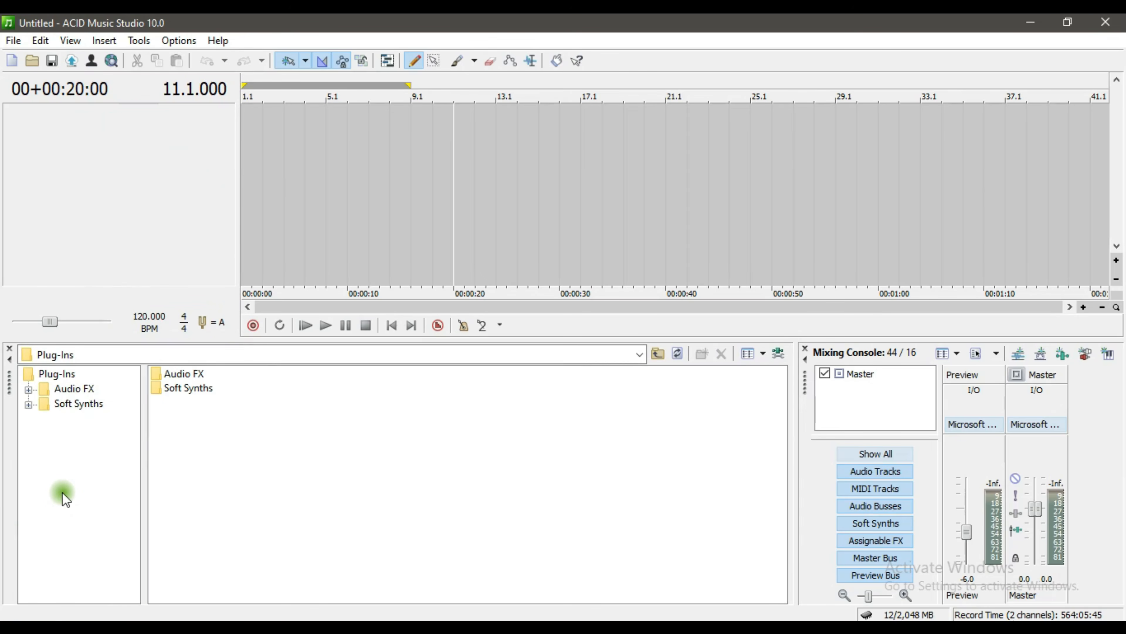
{"action": "left_click", "coordinate": [69, 44]}
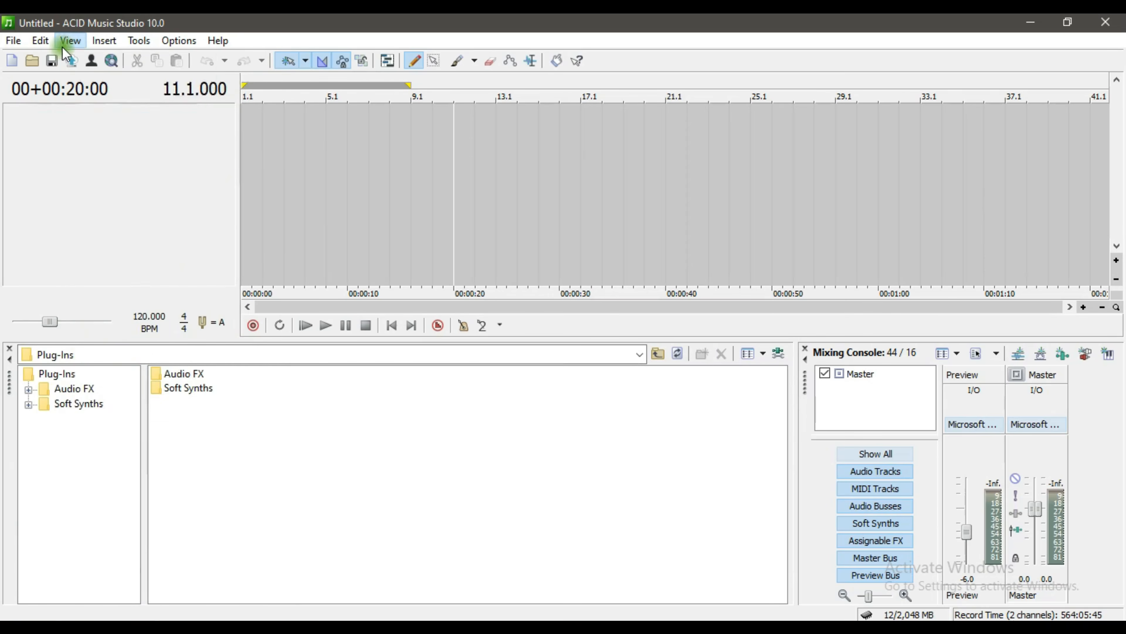
{"action": "mouse_move", "coordinate": [69, 40]}
{"action": "left_click", "coordinate": [80, 120]}
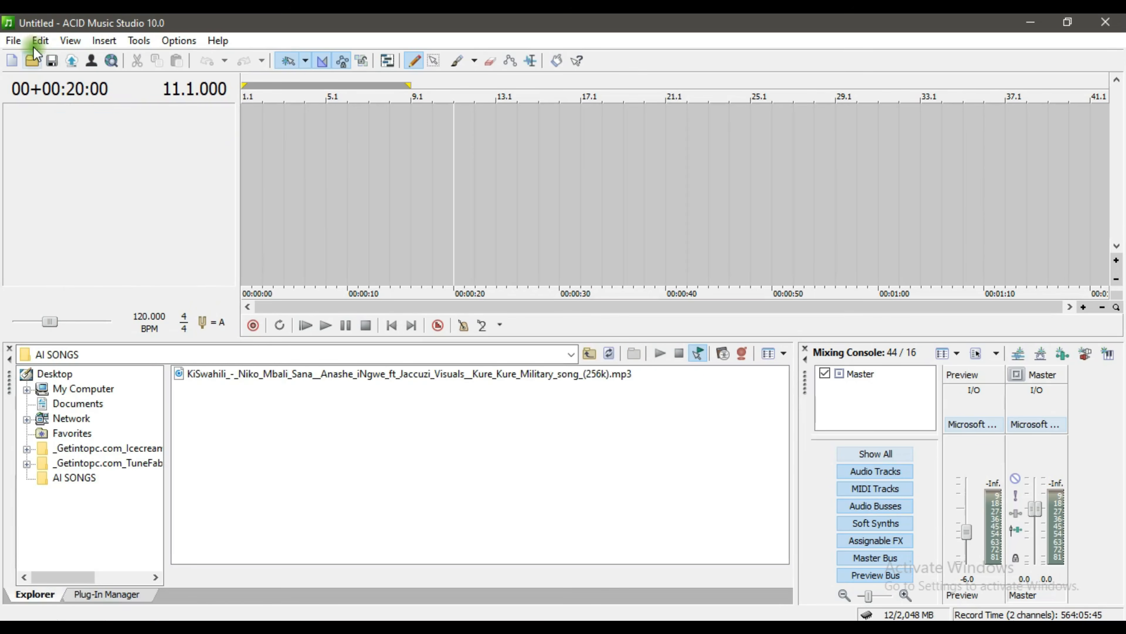
{"action": "left_click", "coordinate": [40, 40]}
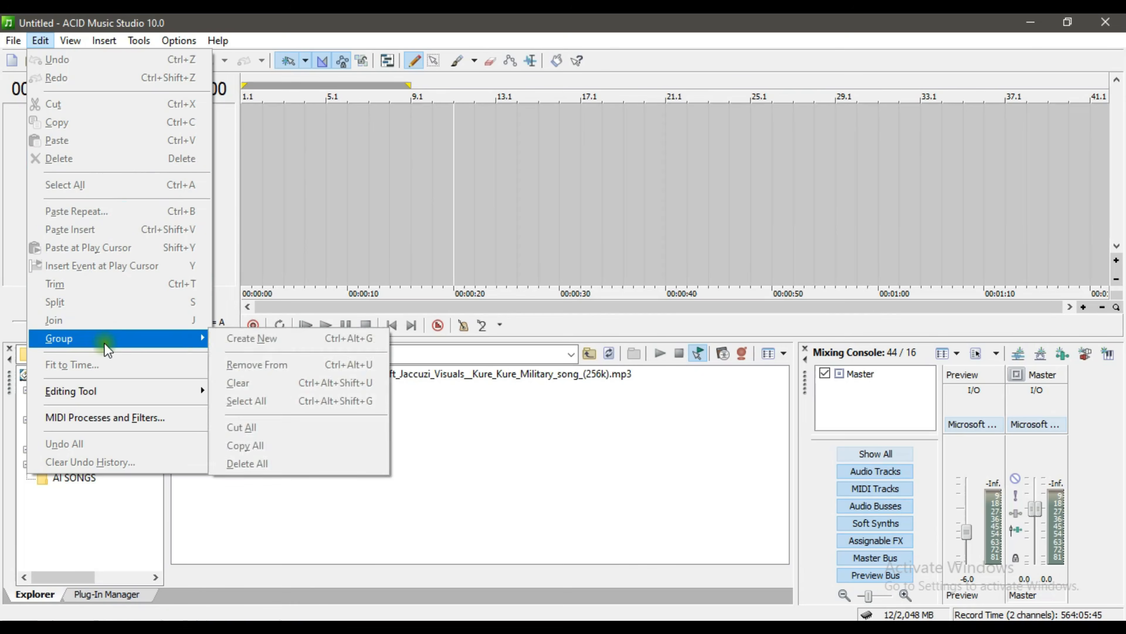
{"action": "mouse_move", "coordinate": [100, 390]}
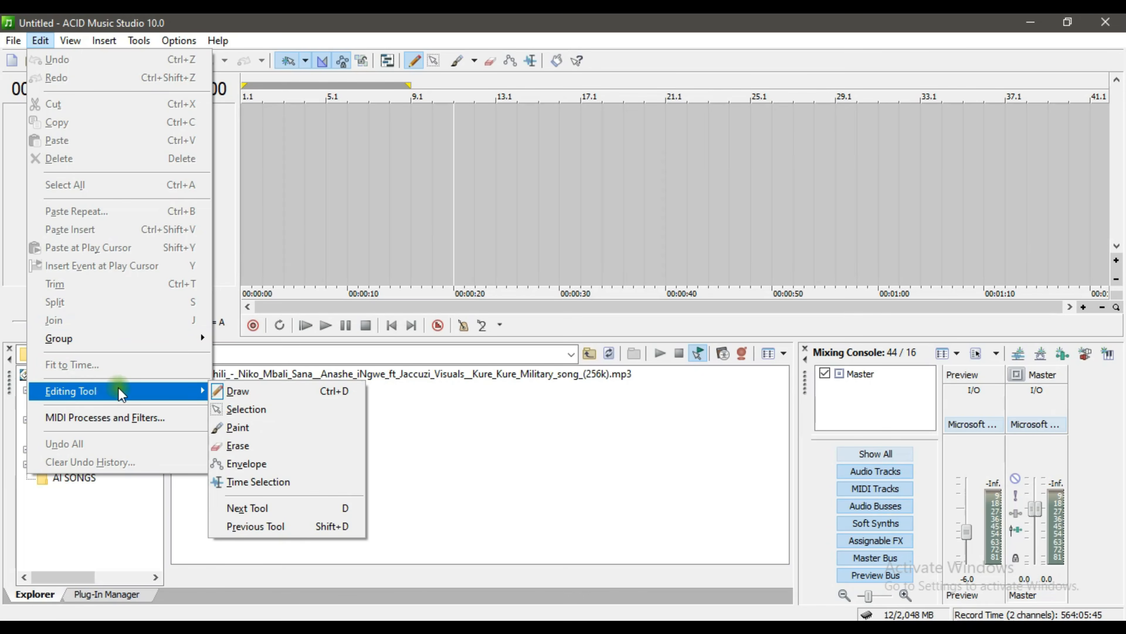
{"action": "left_click", "coordinate": [15, 224]}
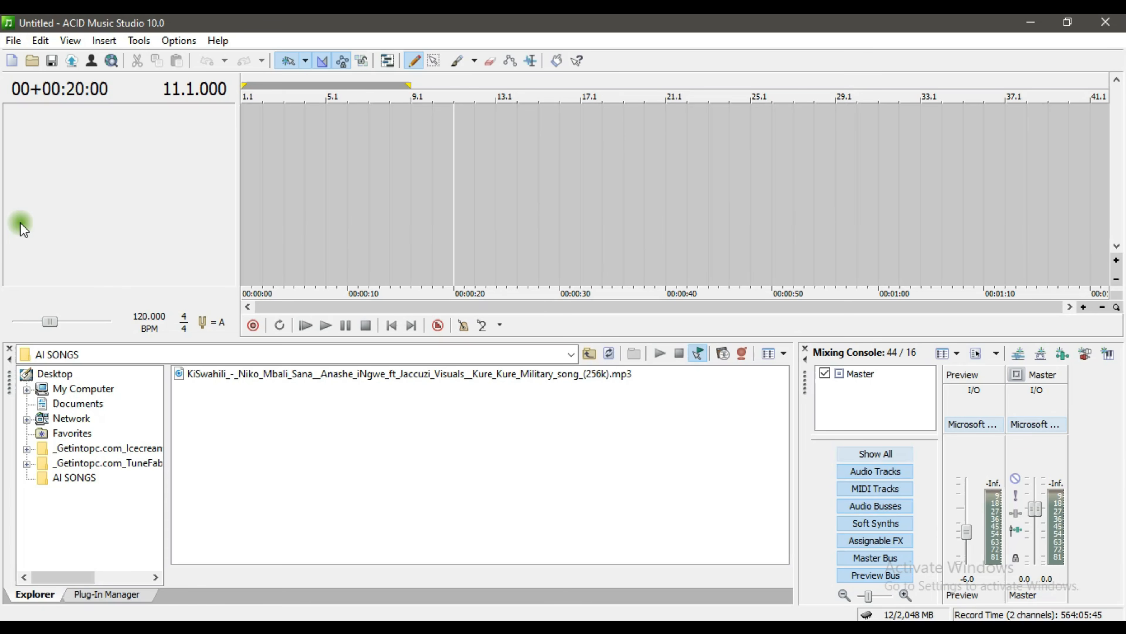
Step: Save the project as "anything" in the ACID Music Studio 10.0 Projects folder
{"action": "left_click", "coordinate": [11, 43]}
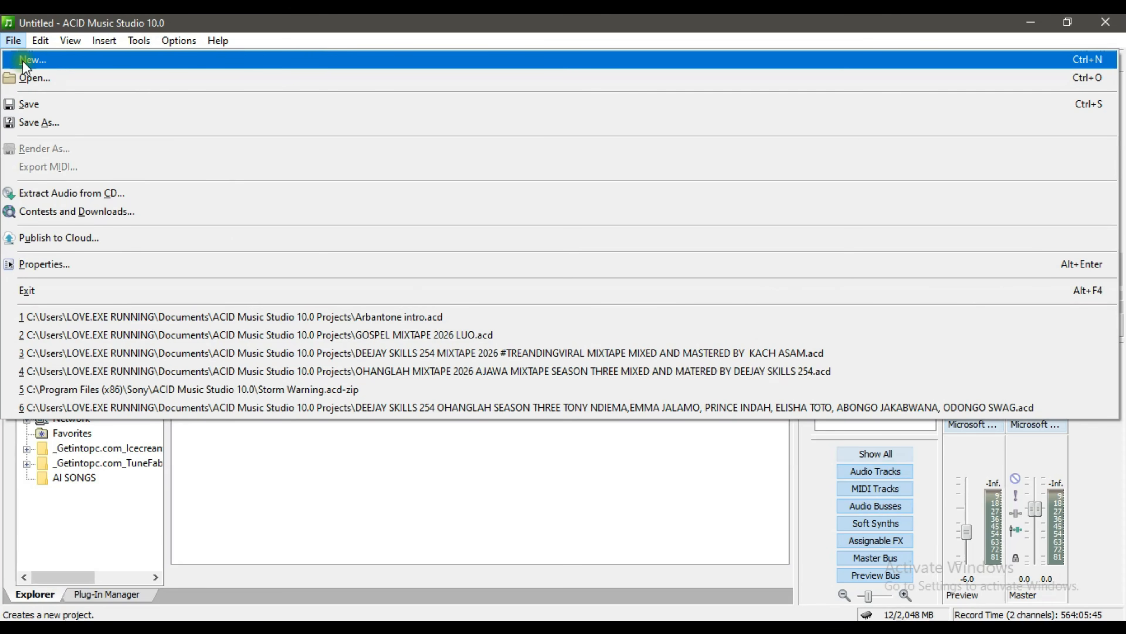
{"action": "left_click", "coordinate": [256, 471]}
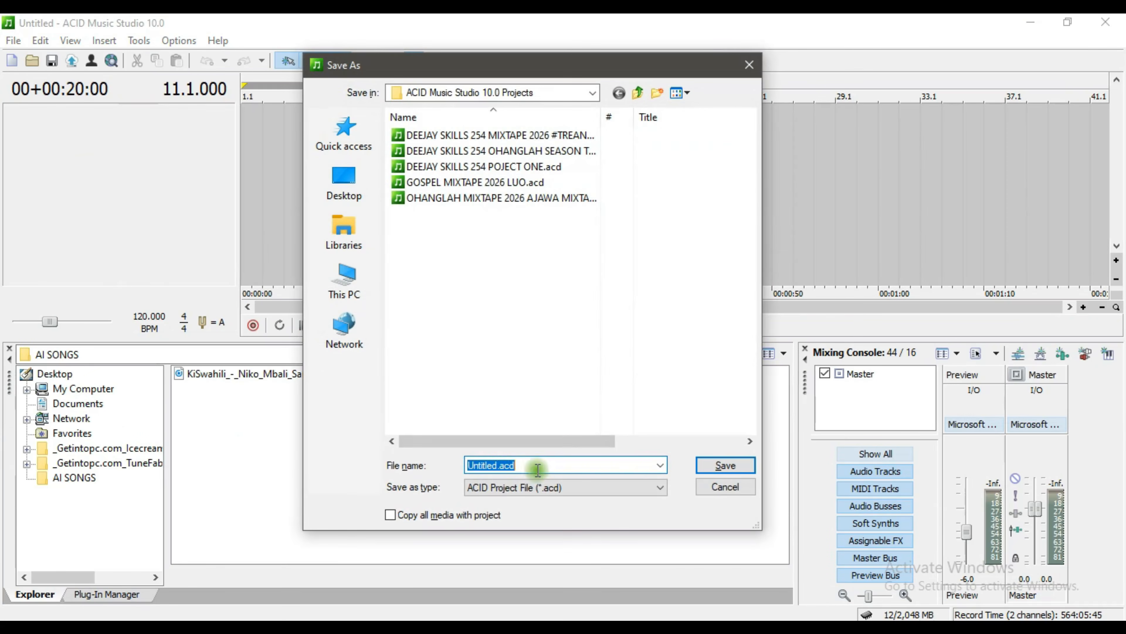
{"action": "key", "text": "BackSpace"}
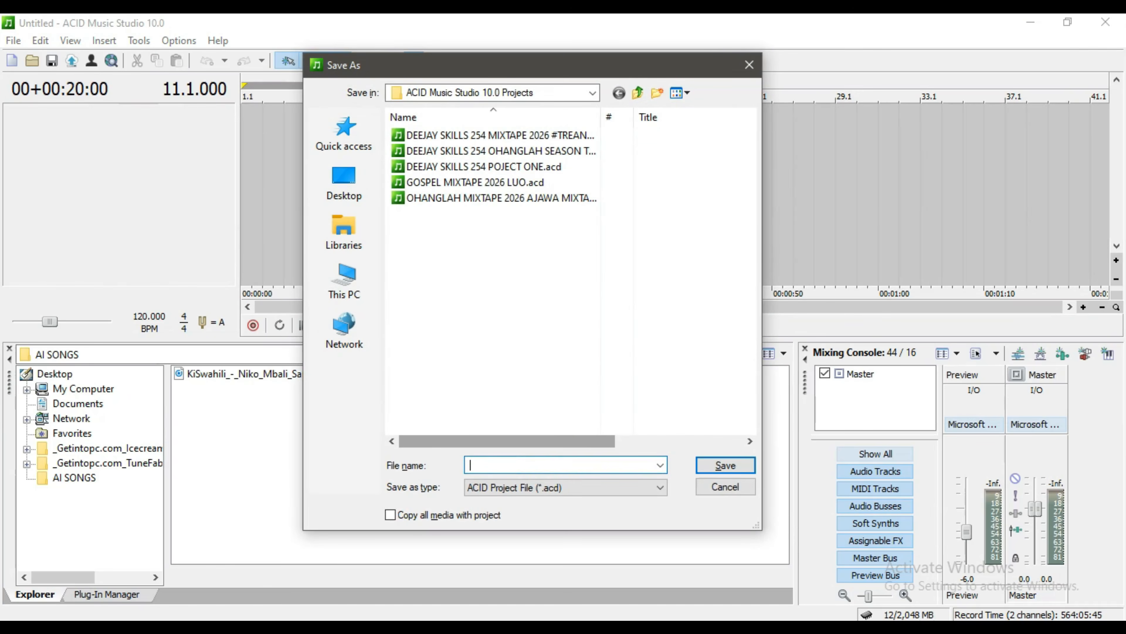
{"action": "type", "text": "anything"}
{"action": "key", "text": "Return"}
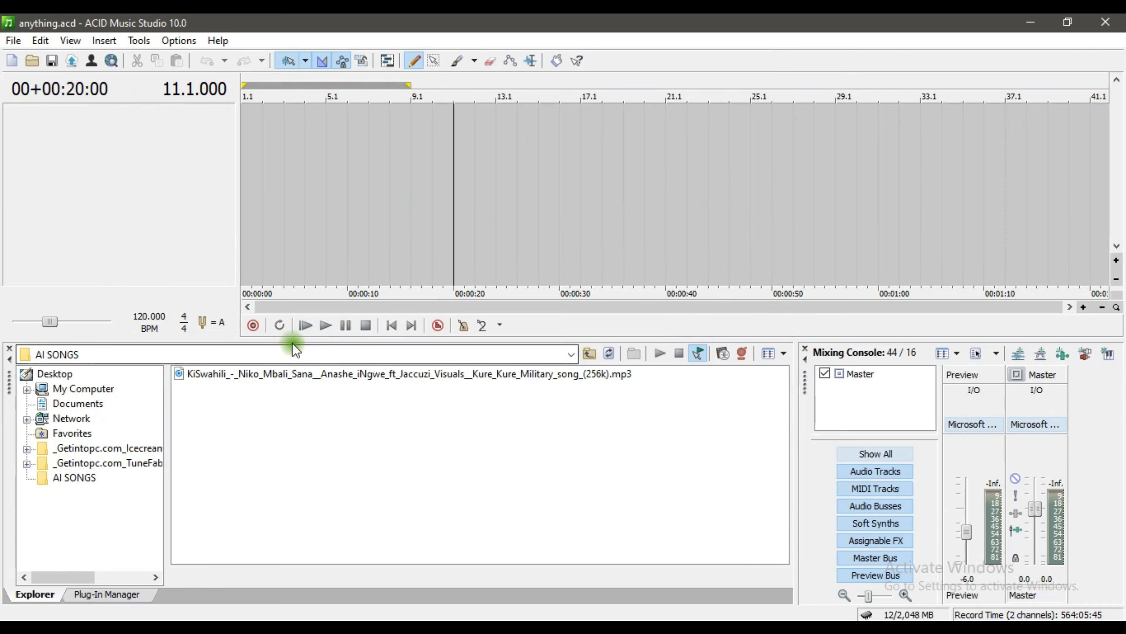
Step: Reduce the height of the docking area to give the track timeline more room
{"action": "left_click_drag", "start_coordinate": [294, 342], "coordinate": [200, 371]}
{"action": "left_click", "coordinate": [13, 41]}
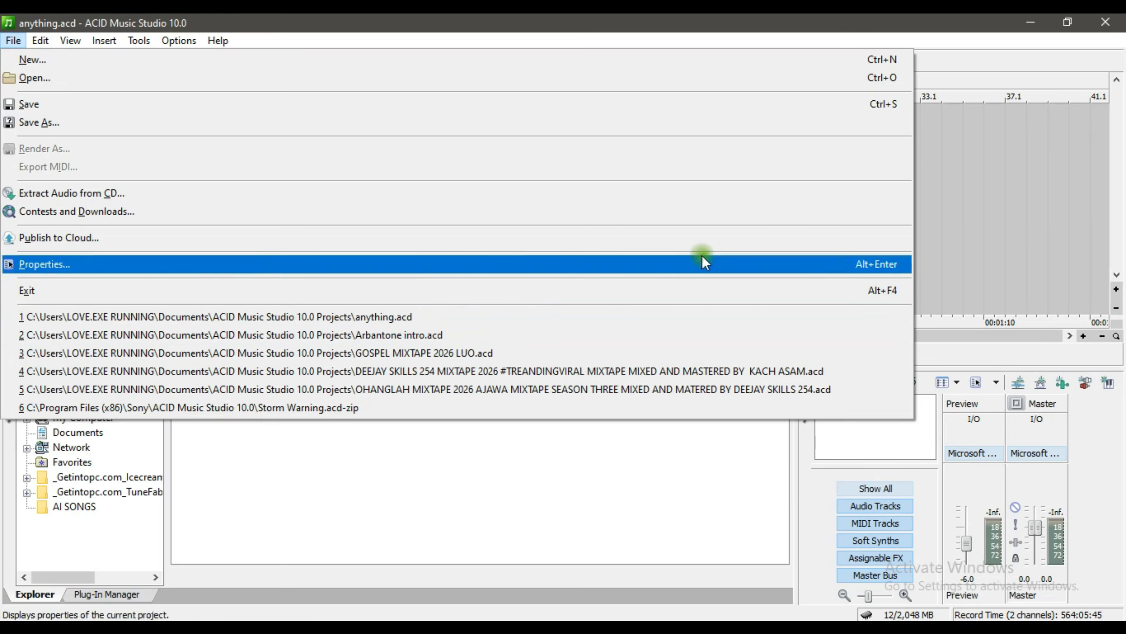
{"action": "left_click", "coordinate": [931, 155]}
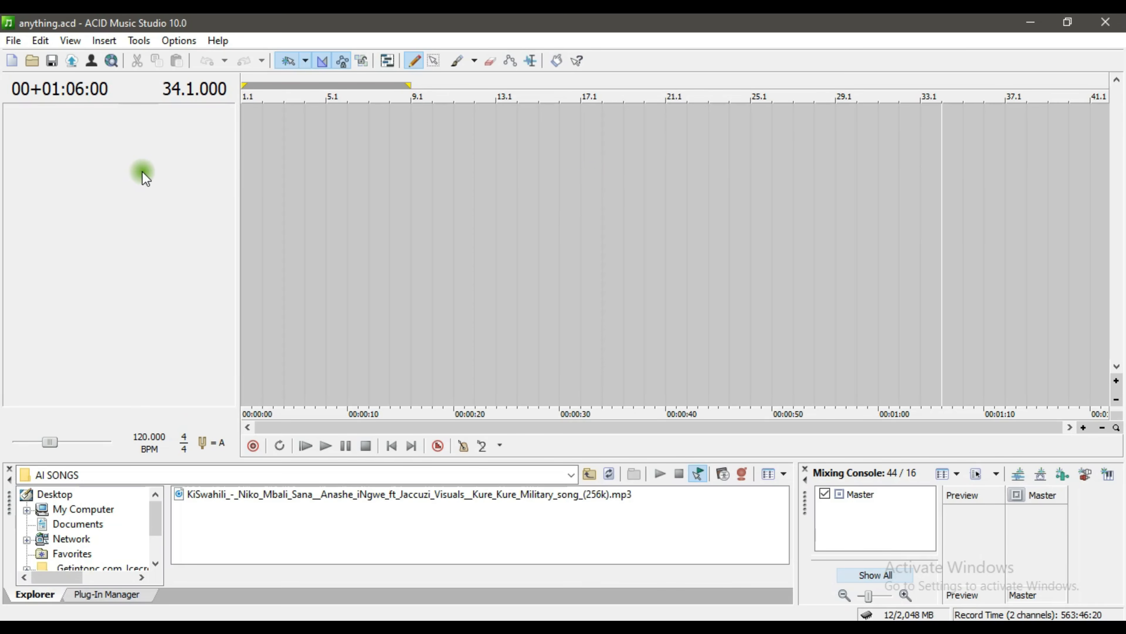
Step: Insert eight empty audio tracks into the project
{"action": "key", "text": "ctrl+q"}
{"action": "key", "text": "ctrl+q"}
{"action": "key", "text": "ctrl+q"}
{"action": "key", "text": "ctrl+q"}
{"action": "key", "text": "ctrl+q"}
{"action": "key", "text": "ctrl+q"}
{"action": "key", "text": "ctrl+q"}
{"action": "key", "text": "ctrl+q"}
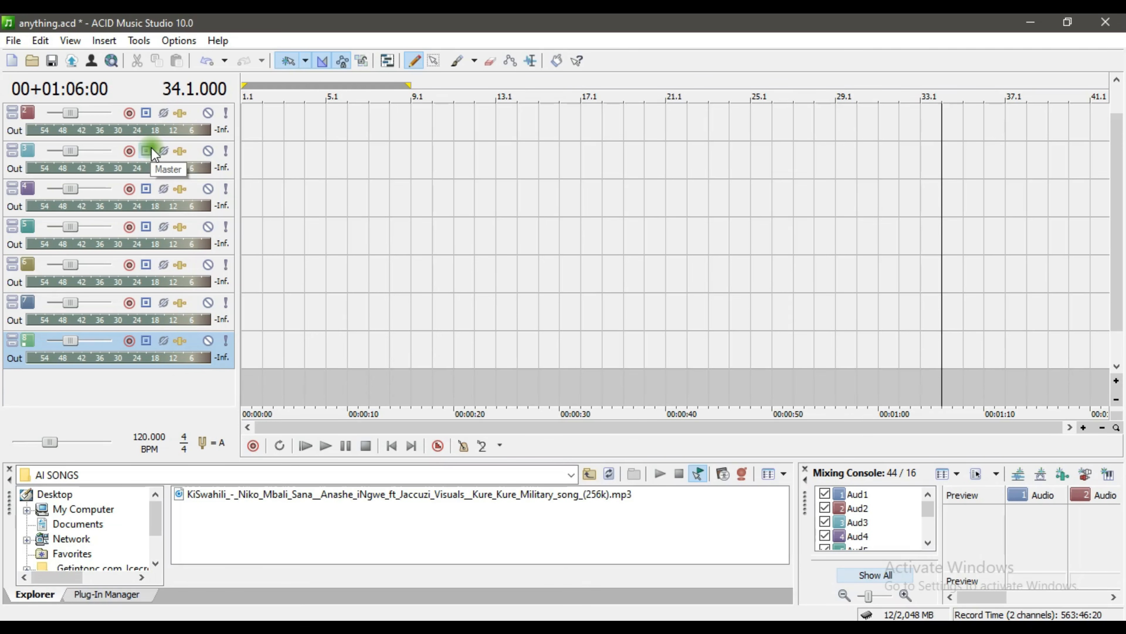
Step: Undo the insertion of all the audio tracks
{"action": "key", "text": "ctrl+z"}
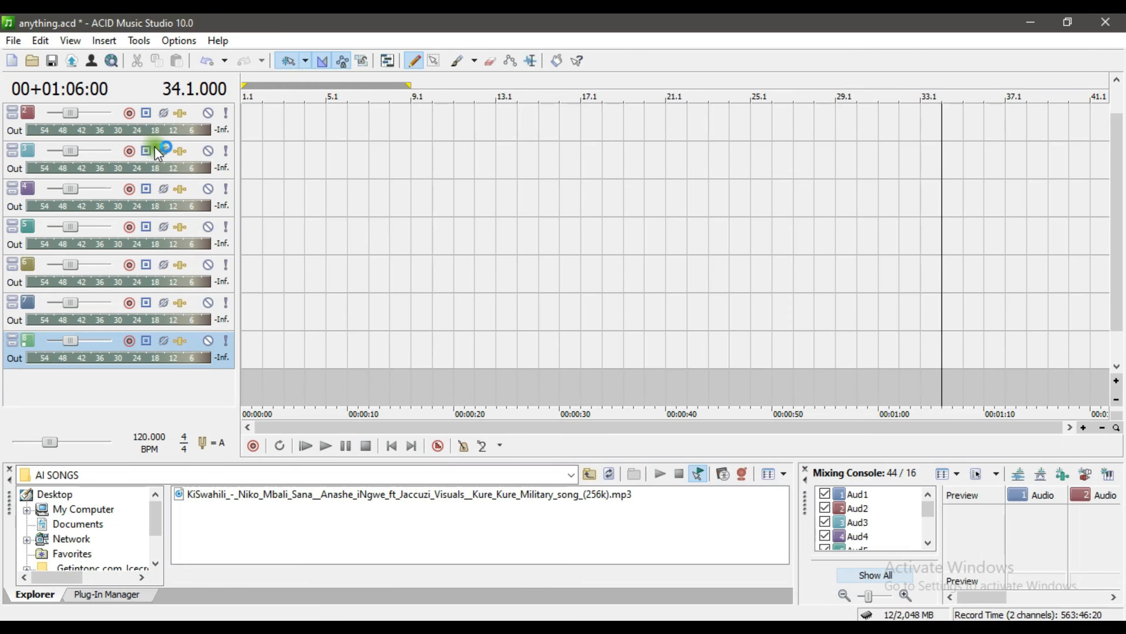
{"action": "key", "text": "ctrl+z"}
{"action": "key", "text": "ctrl+z"}
{"action": "key", "text": "ctrl+z"}
{"action": "key", "text": "ctrl+z"}
{"action": "key", "text": "ctrl+z"}
{"action": "key", "text": "ctrl+z"}
{"action": "key", "text": "ctrl+z"}
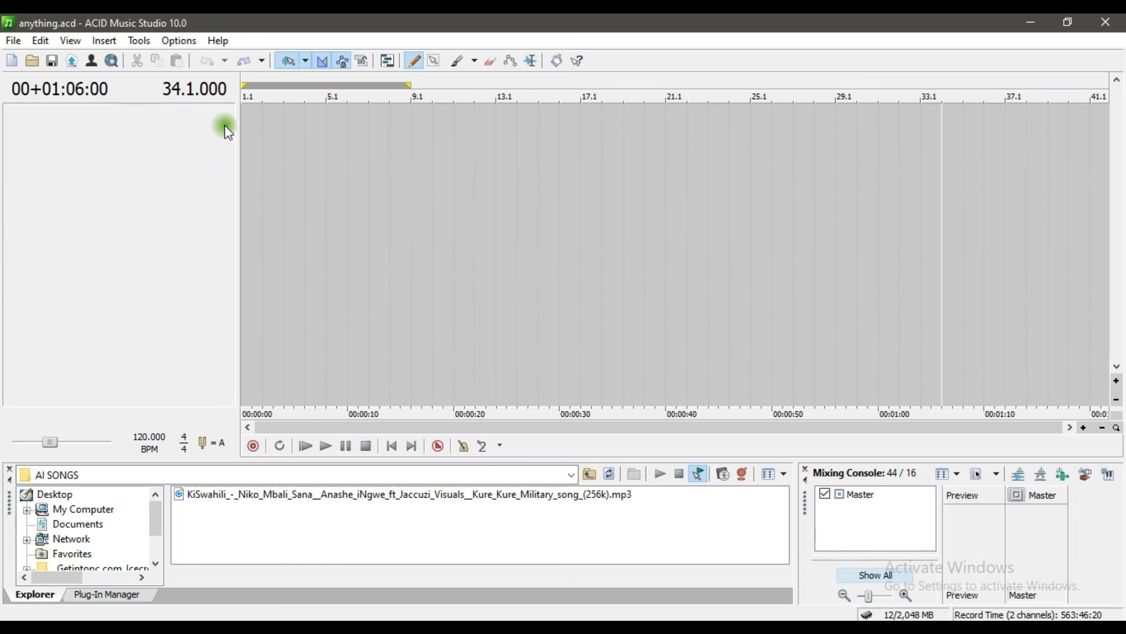
Step: Insert five empty audio tracks into the project
{"action": "key", "text": "ctrl+q"}
{"action": "key", "text": "ctrl+q"}
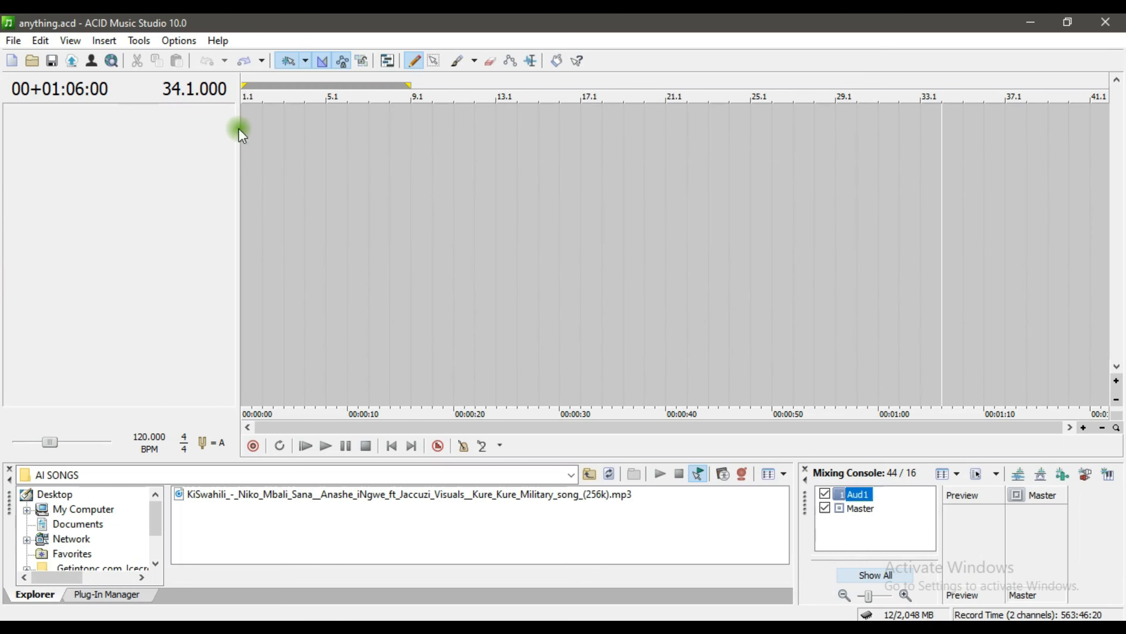
{"action": "key", "text": "ctrl+q"}
{"action": "key", "text": "ctrl+q"}
{"action": "key", "text": "ctrl+q"}
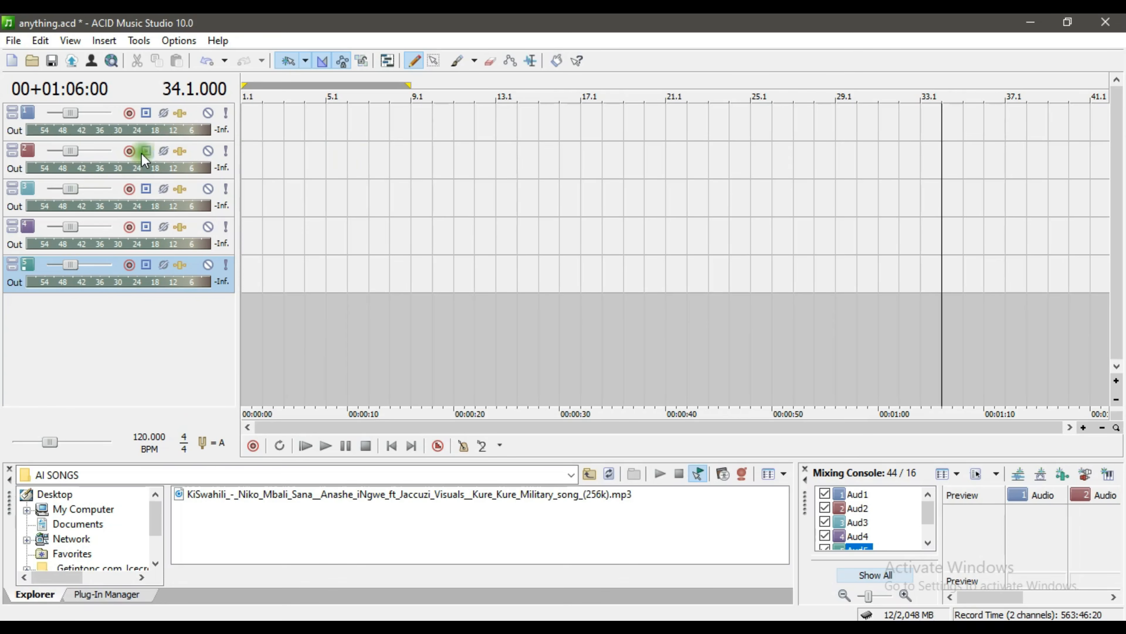
Step: Select all five audio tracks and reset their volume to the default level
{"action": "left_click", "coordinate": [110, 103], "text": "shift"}
{"action": "mouse_move", "coordinate": [105, 110]}
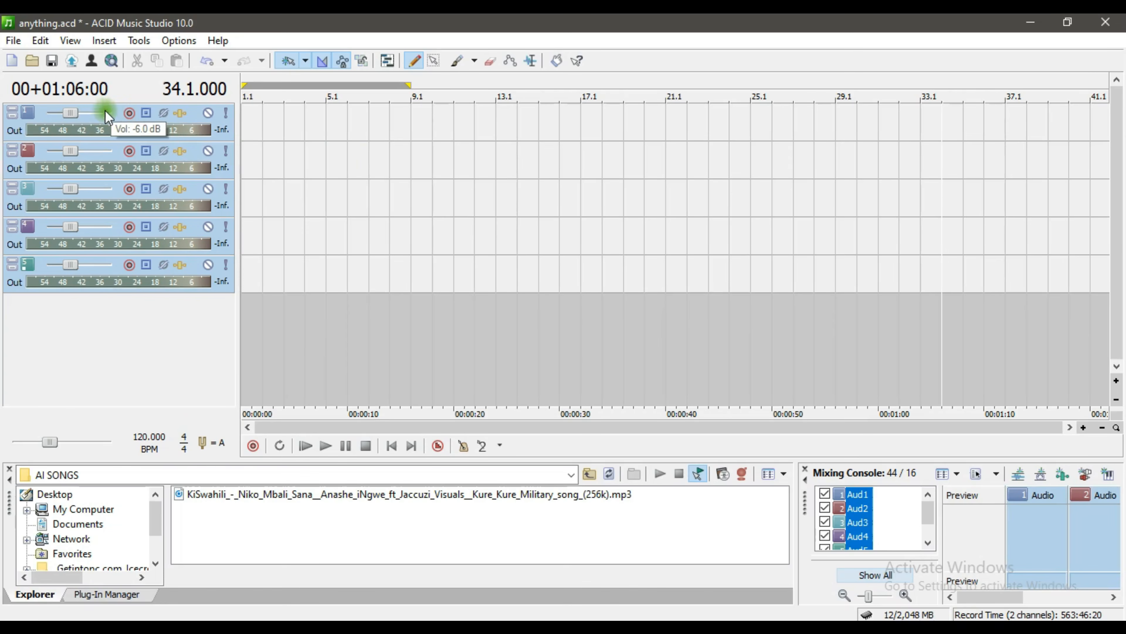
{"action": "double_click", "coordinate": [72, 115]}
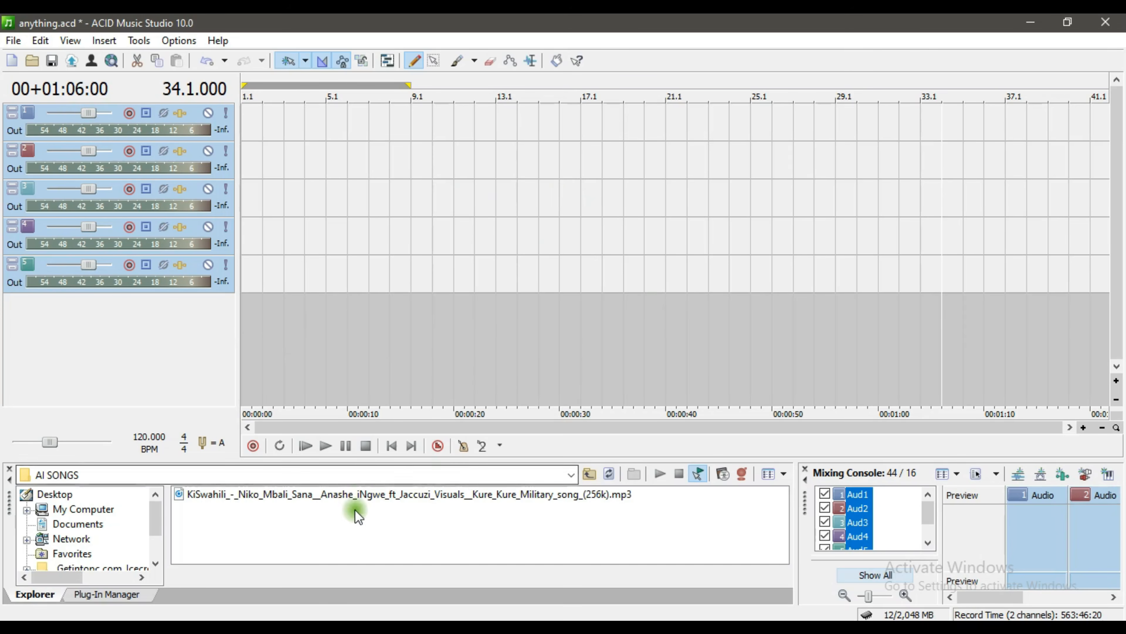
Step: Place the Kure Kure Military song MP3 on track 1 near the start and preview playback from measure 3.1
{"action": "left_click_drag", "start_coordinate": [348, 496], "coordinate": [271, 125]}
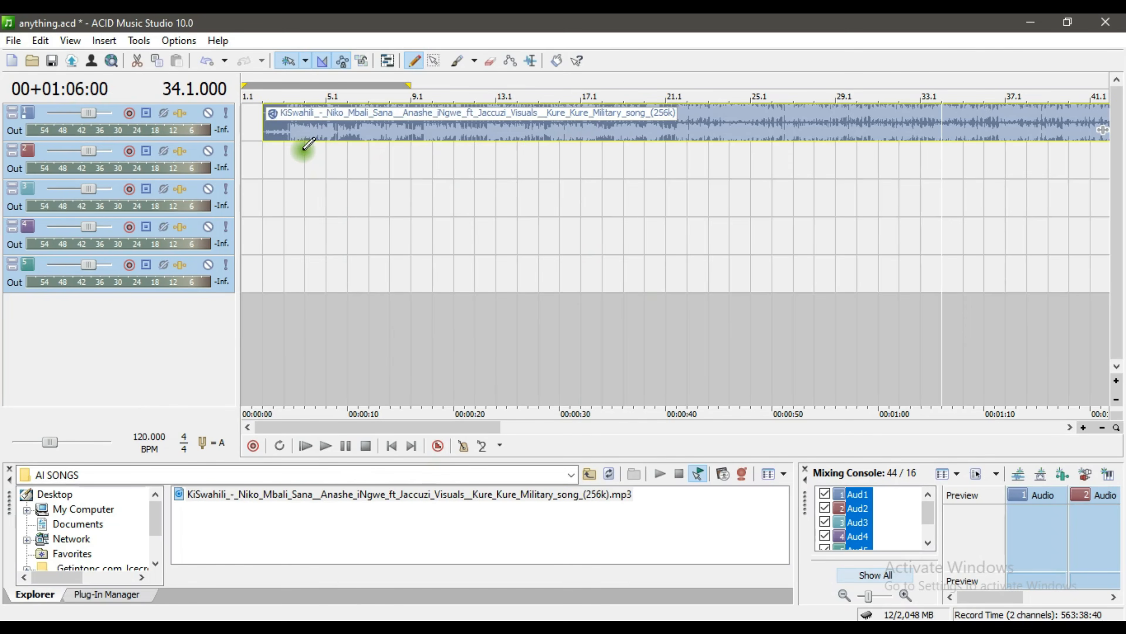
{"action": "left_click", "coordinate": [290, 150]}
{"action": "key", "text": "space"}
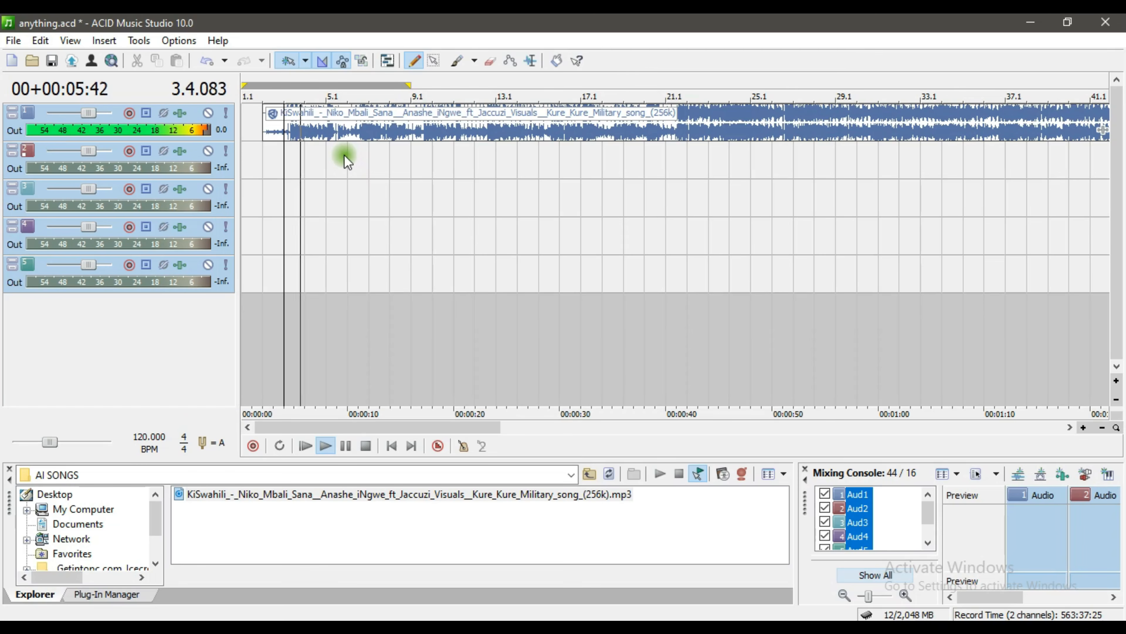
{"action": "key", "text": "space"}
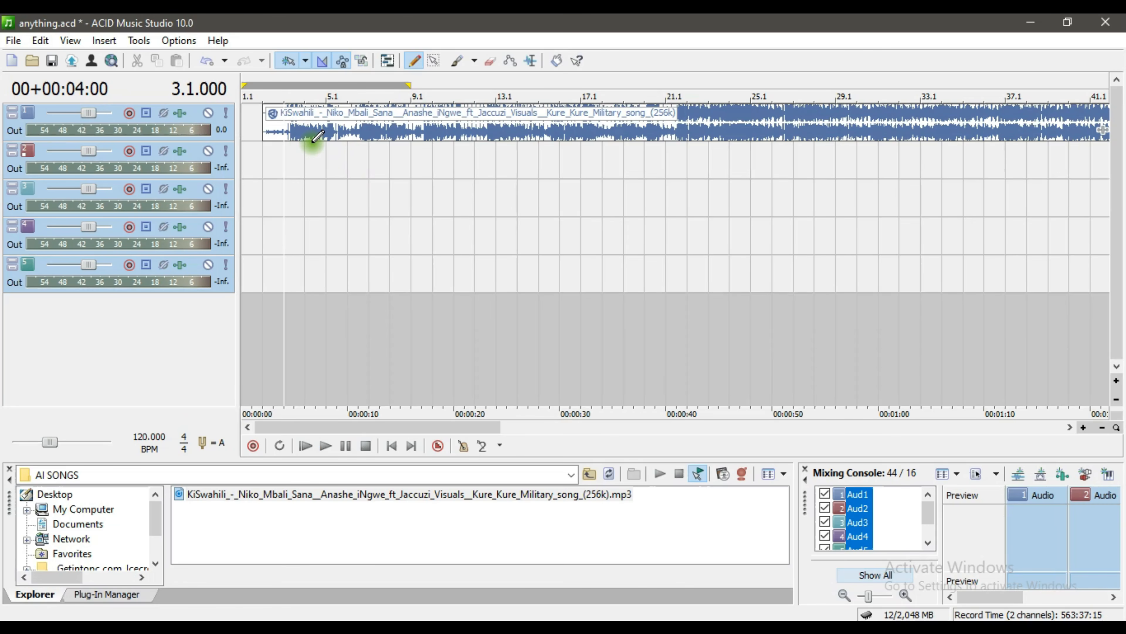
Step: Move the song on track 1 with the Draw tool so that it starts at measure 4.1
{"action": "left_click", "coordinate": [413, 61]}
{"action": "mouse_move", "coordinate": [389, 123]}
{"action": "left_mouse_down"}
{"action": "mouse_move", "coordinate": [404, 216]}
{"action": "mouse_move", "coordinate": [432, 138]}
{"action": "mouse_move", "coordinate": [665, 157]}
{"action": "mouse_move", "coordinate": [620, 161]}
{"action": "mouse_move", "coordinate": [571, 131]}
{"action": "mouse_move", "coordinate": [571, 212]}
{"action": "mouse_move", "coordinate": [521, 133]}
{"action": "left_mouse_up"}
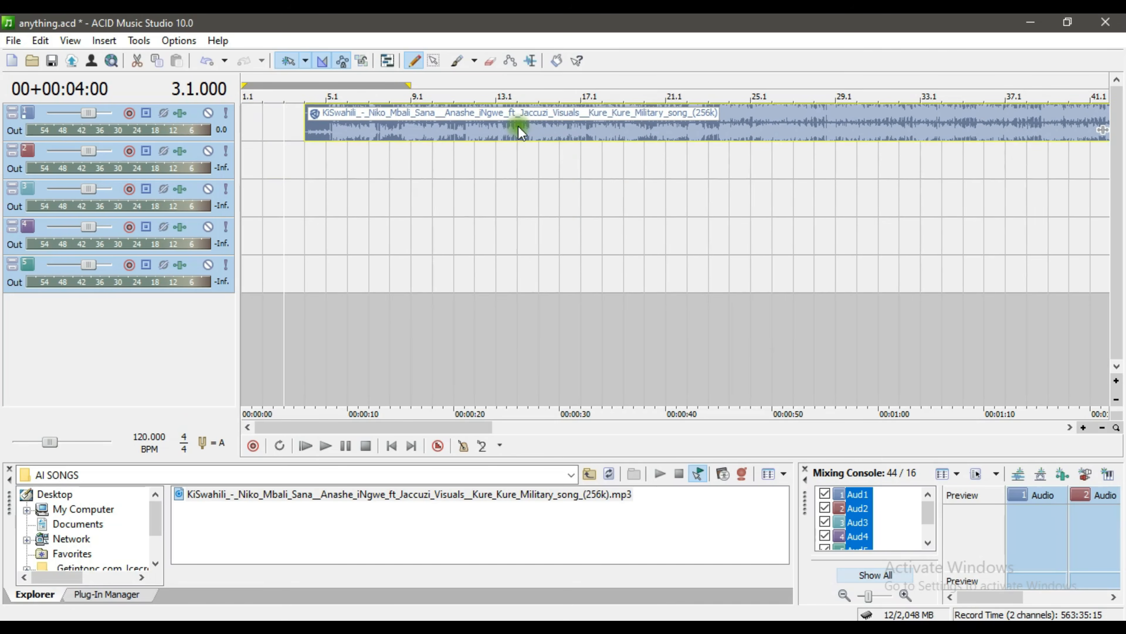
Step: Try erasing a long stretch of the song on track 1 from about measure 11.1 to 27.1, and undo it
{"action": "left_click", "coordinate": [490, 61]}
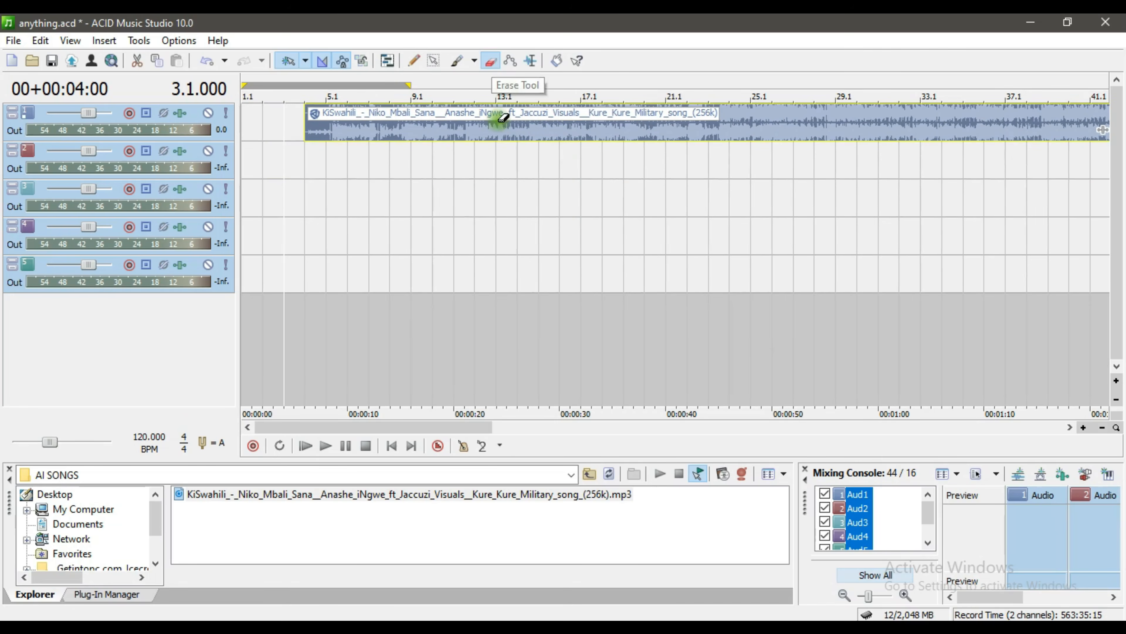
{"action": "left_click", "coordinate": [465, 123]}
{"action": "left_click_drag", "start_coordinate": [471, 120], "coordinate": [779, 126]}
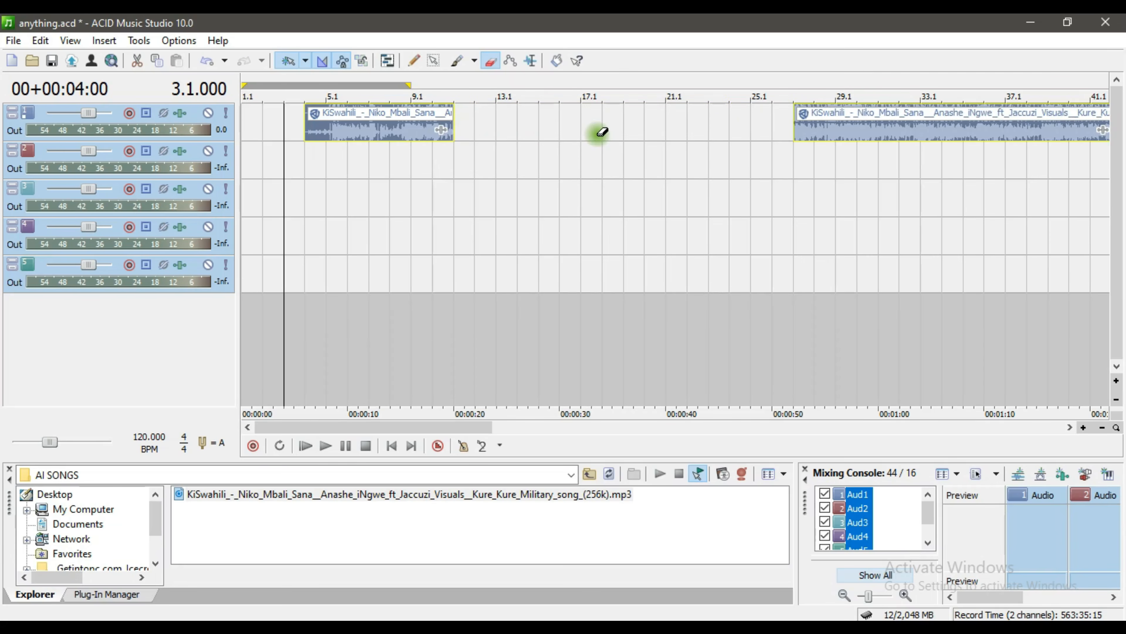
{"action": "key", "text": "ctrl+z"}
{"action": "key", "text": "ctrl+z"}
Step: Erase three one-measure sections of the song on track 1, starting at measures 11.1, 9.1 and 7.1
{"action": "left_click", "coordinate": [464, 129]}
{"action": "left_click", "coordinate": [422, 128]}
{"action": "left_click", "coordinate": [379, 126]}
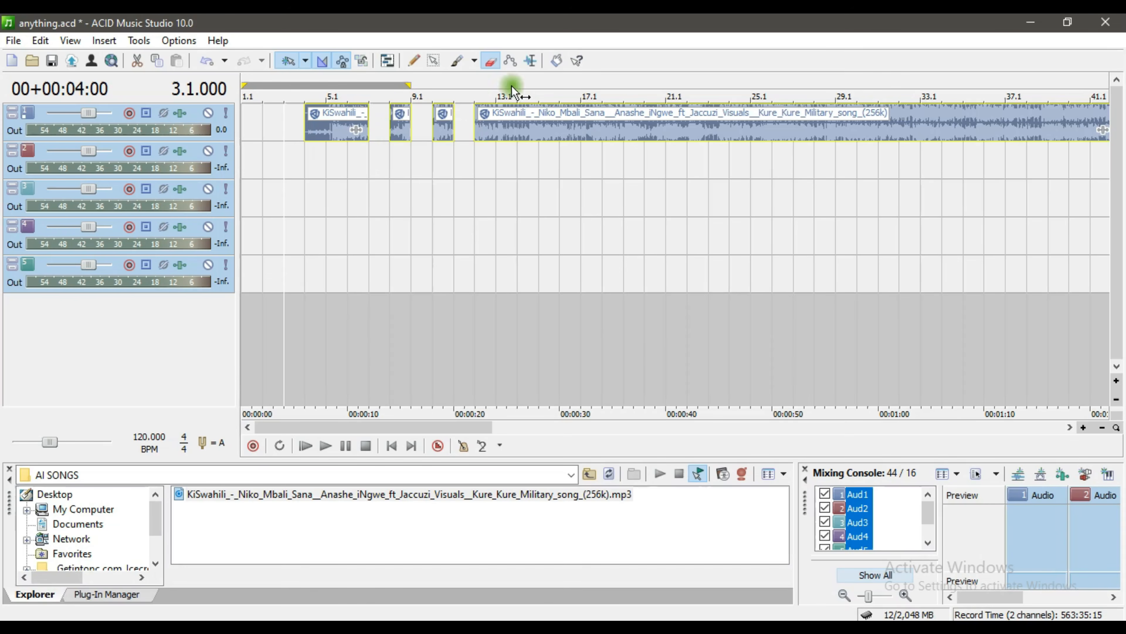
{"action": "left_click", "coordinate": [412, 61]}
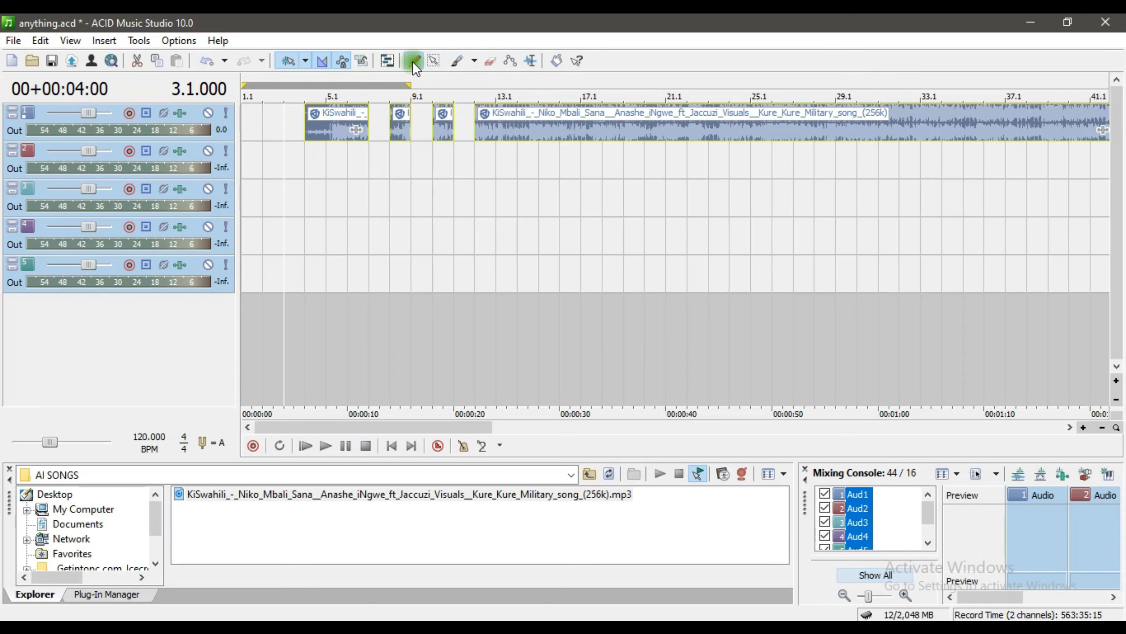
{"action": "left_click", "coordinate": [489, 61]}
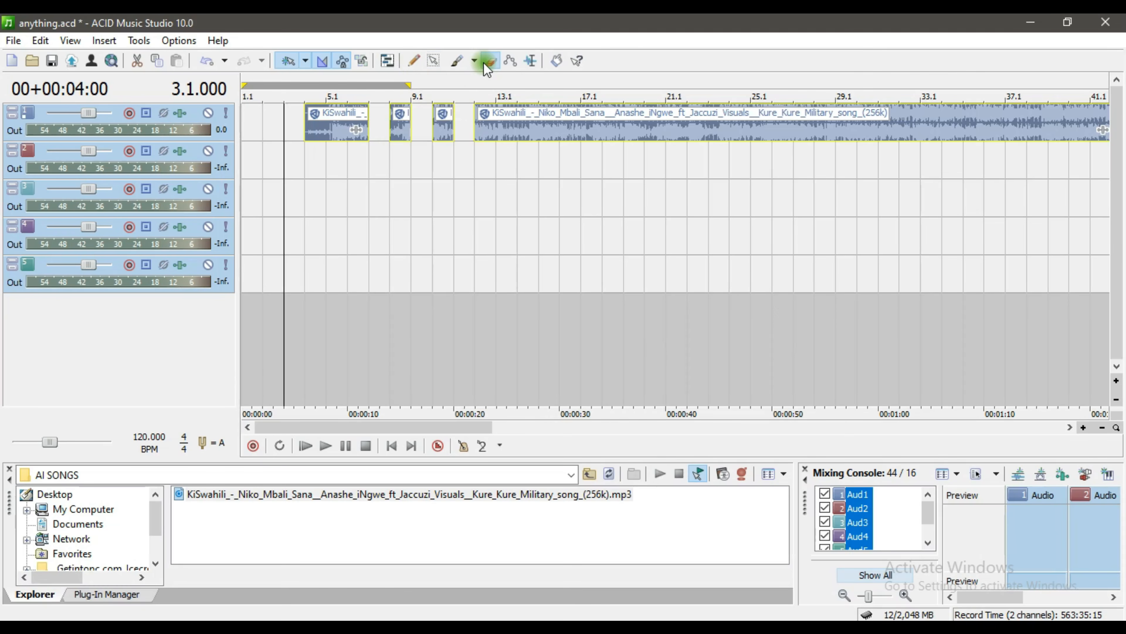
{"action": "left_click", "coordinate": [412, 150]}
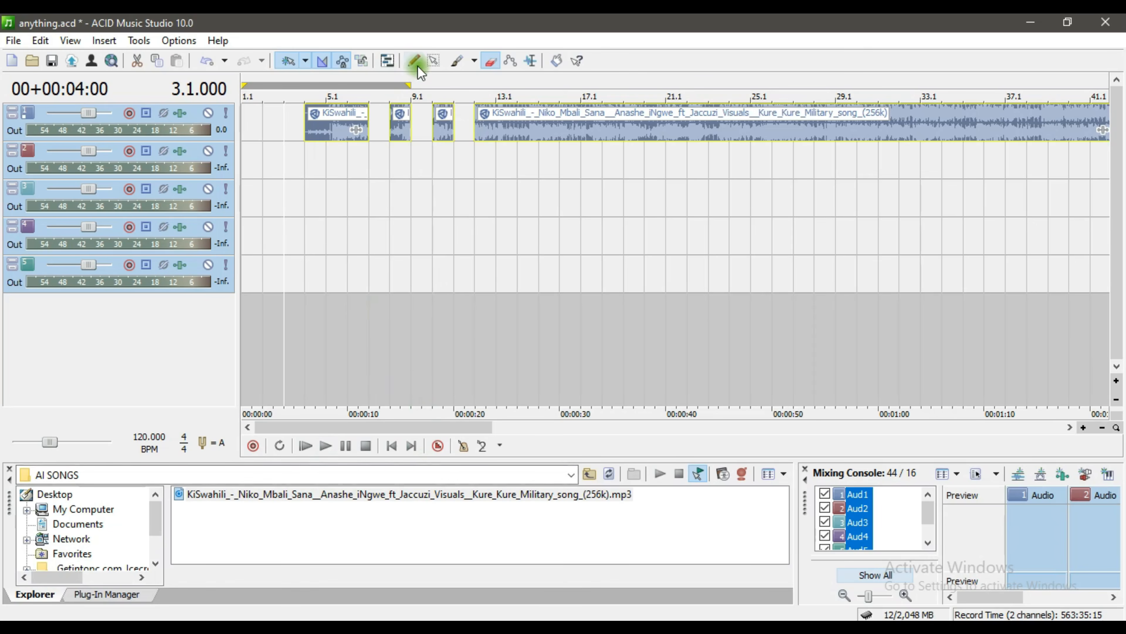
Step: Select all the song pieces on track 1 and copy them onto track 3 at the same measures
{"action": "left_click", "coordinate": [433, 61]}
{"action": "mouse_move", "coordinate": [334, 221]}
{"action": "left_mouse_down"}
{"action": "mouse_move", "coordinate": [342, 216]}
{"action": "mouse_move", "coordinate": [310, 199]}
{"action": "mouse_move", "coordinate": [598, 134]}
{"action": "left_mouse_up"}
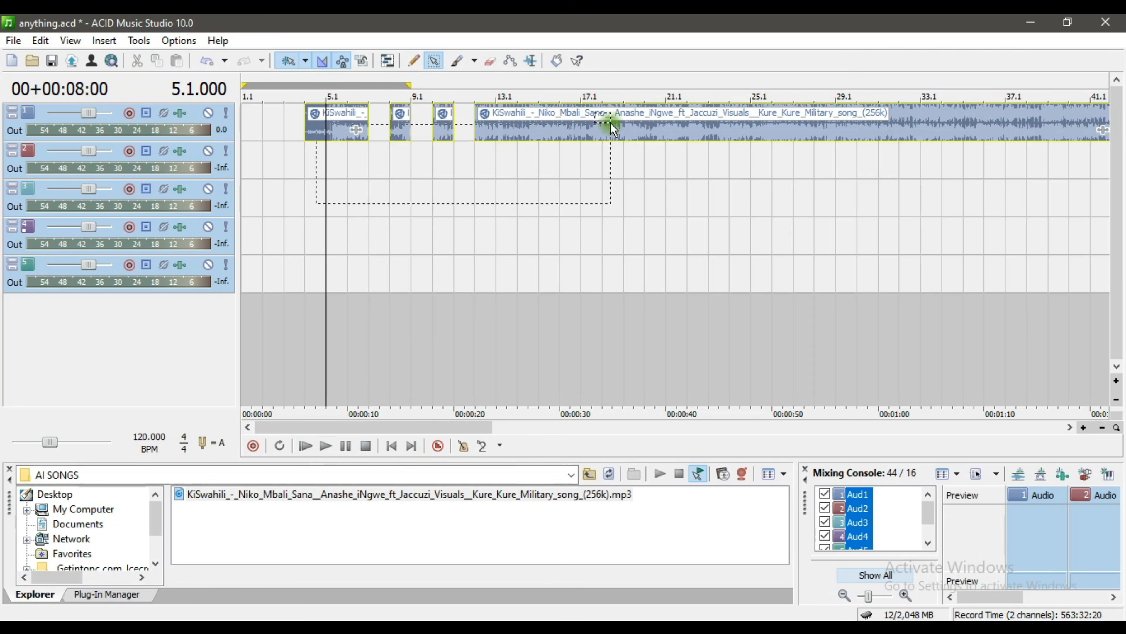
{"action": "left_click", "coordinate": [414, 61]}
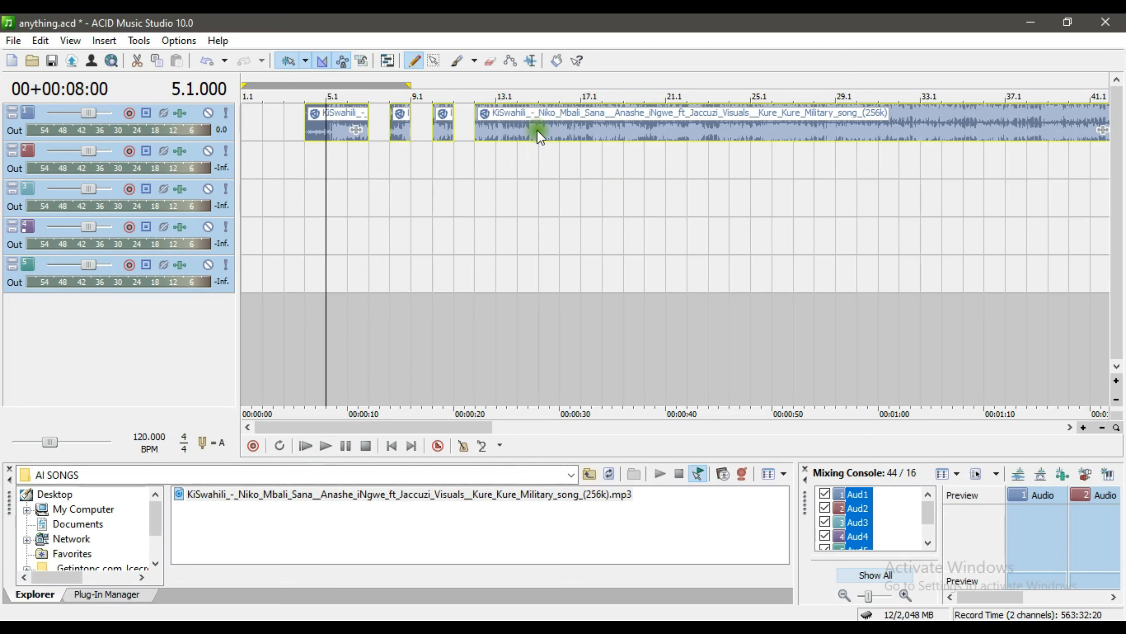
{"action": "left_click_drag", "start_coordinate": [535, 128], "coordinate": [534, 215]}
{"action": "left_click", "coordinate": [286, 109]}
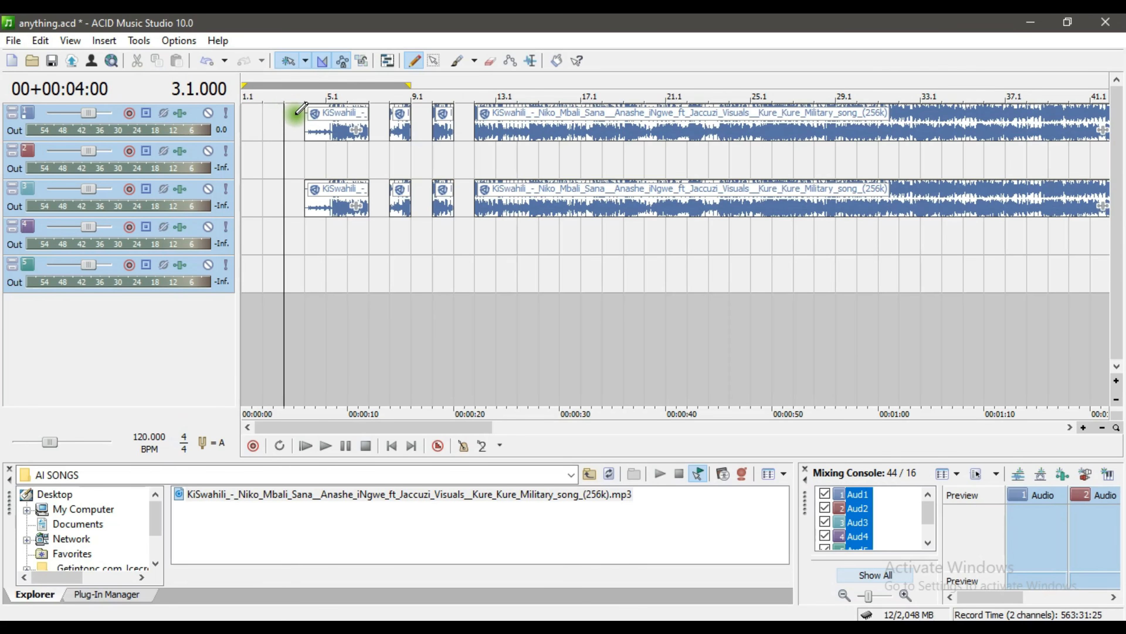
Step: Set the project tempo to 90 BPM and place the playback cursor at measure 4.1
{"action": "left_click", "coordinate": [519, 156]}
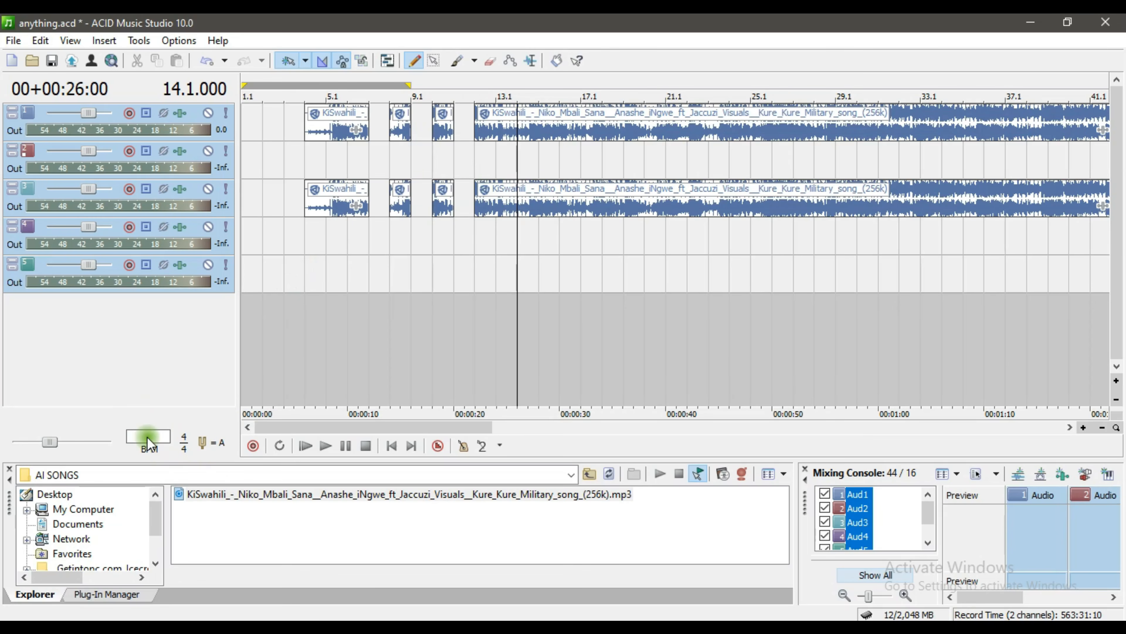
{"action": "type", "text": "90"}
{"action": "left_click", "coordinate": [254, 237]}
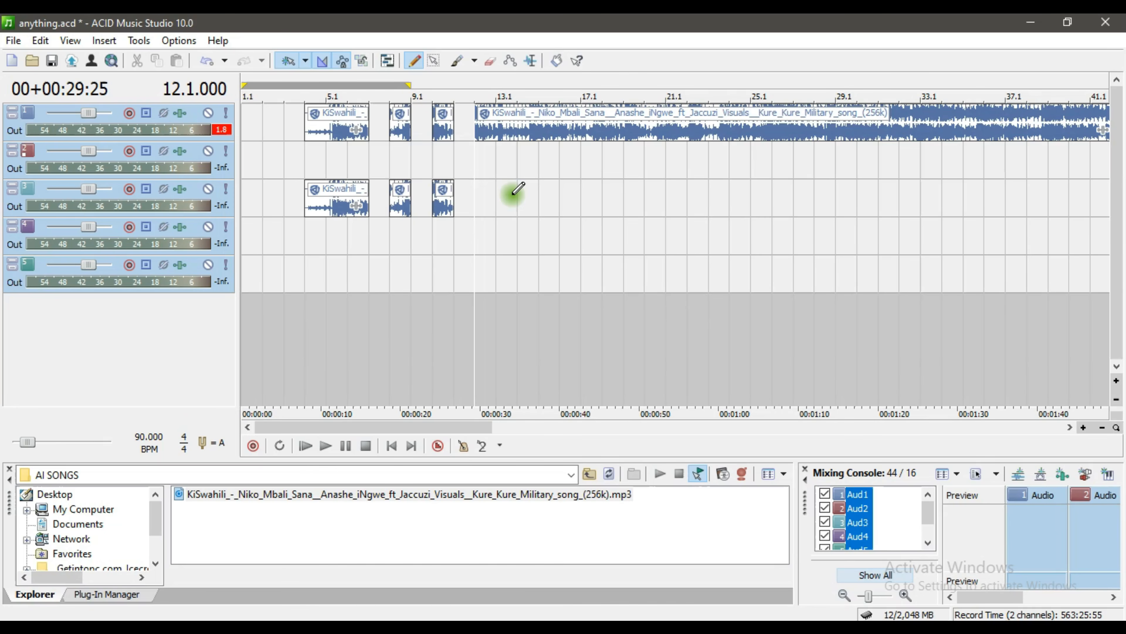
{"action": "left_click", "coordinate": [307, 156]}
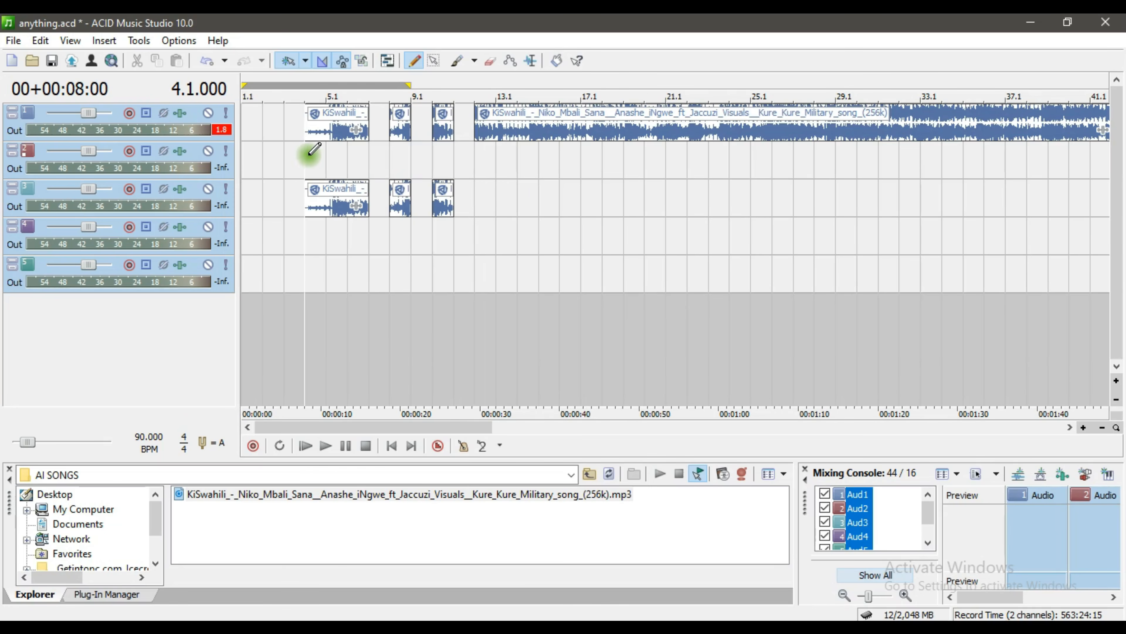
Step: Extend the loop region to end at measure 14.1 and open its options
{"action": "scroll", "coordinate": [307, 156], "scroll_direction": "up", "scroll_amount": 2}
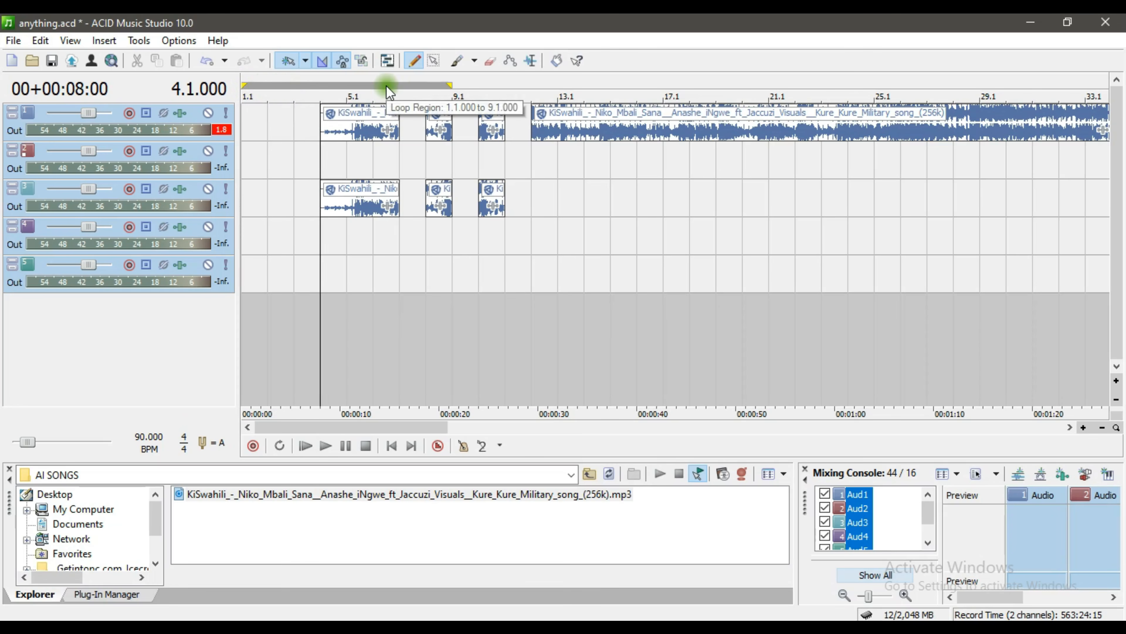
{"action": "left_click_drag", "start_coordinate": [387, 89], "coordinate": [497, 90]}
{"action": "right_click", "coordinate": [497, 87]}
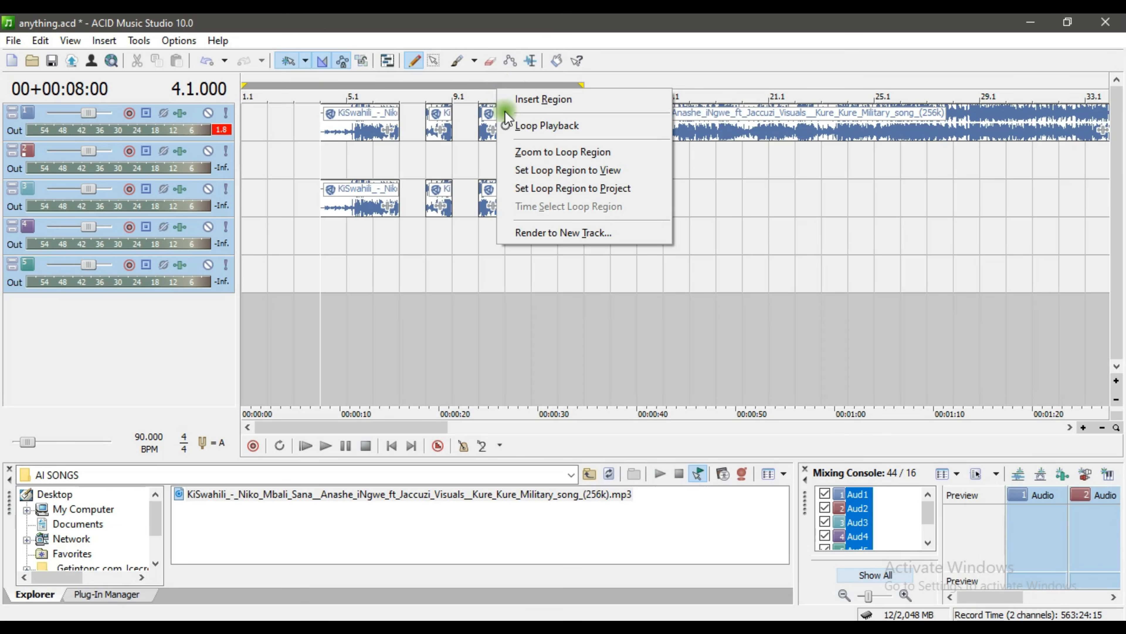
{"action": "left_click", "coordinate": [348, 127]}
Step: Move the first song piece on track 1 to the project start and end the loop region at measure 4.1
{"action": "left_click_drag", "start_coordinate": [348, 127], "coordinate": [275, 117]}
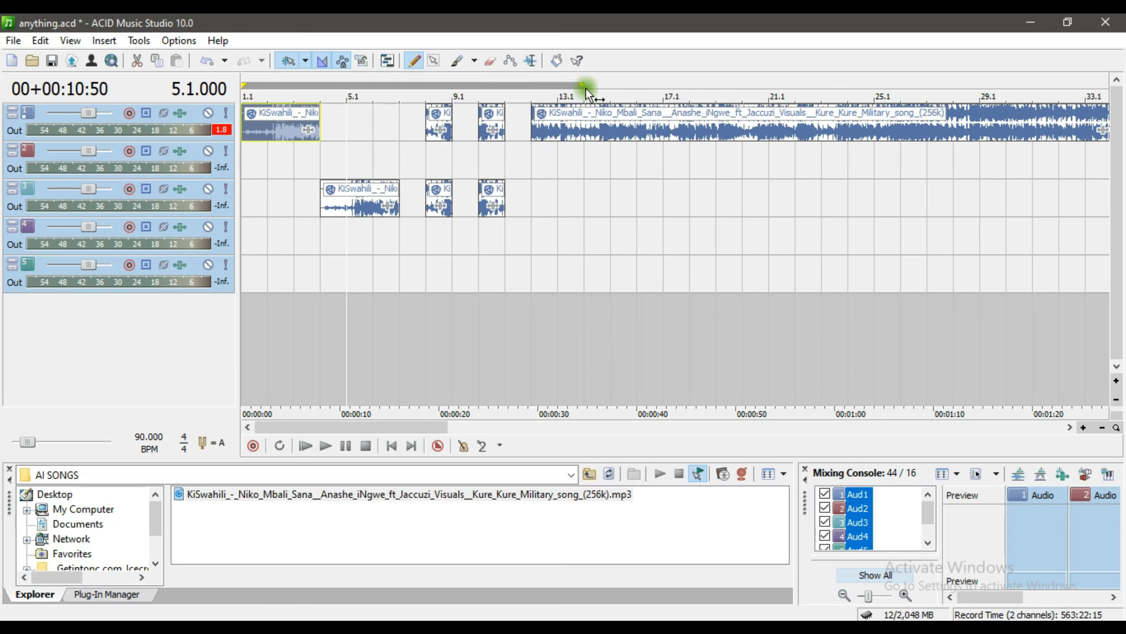
{"action": "left_click_drag", "start_coordinate": [580, 85], "coordinate": [317, 97]}
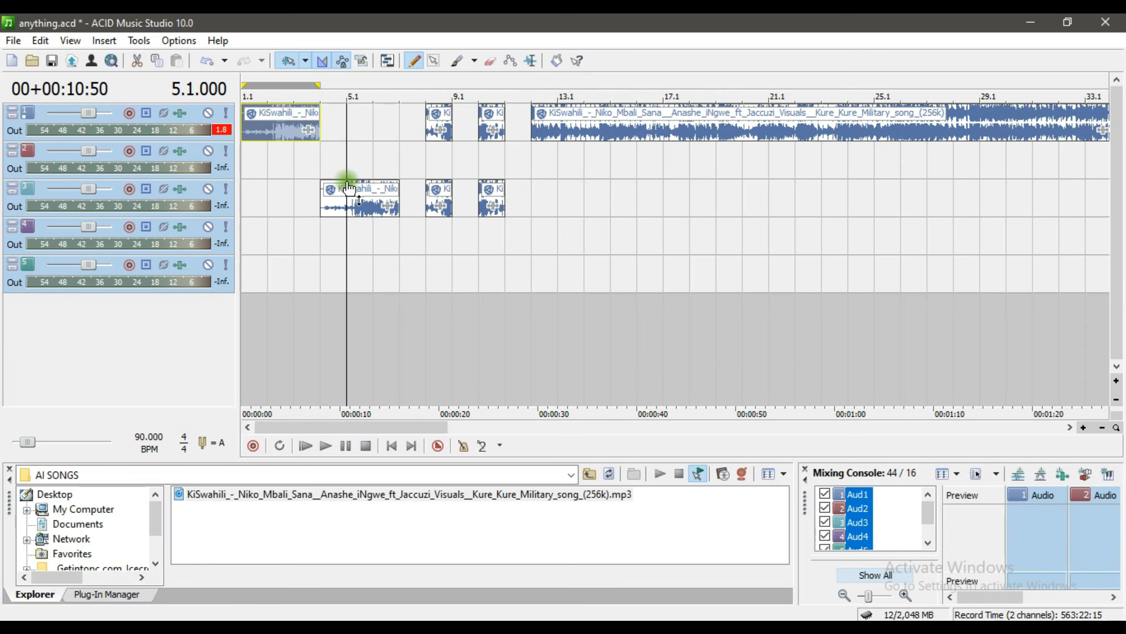
Step: Delete the first song piece on track 3, which starts at measure 4.1
{"action": "left_click", "coordinate": [341, 208]}
{"action": "key", "text": "Delete"}
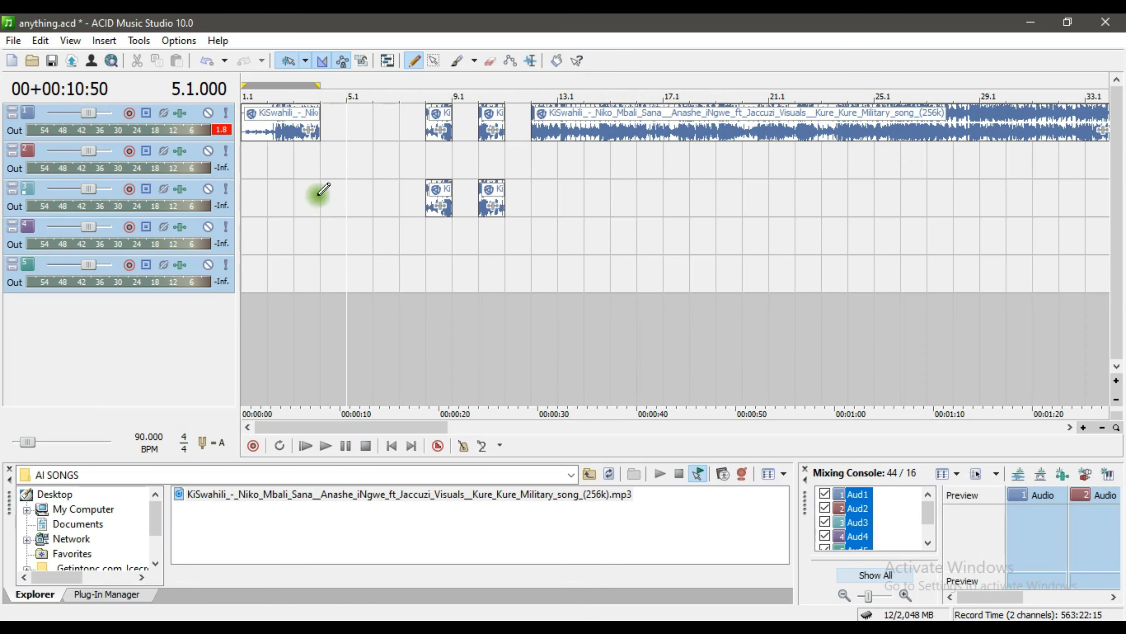
Step: Turn Loop Playback on for the loop region and switch it off again
{"action": "right_click", "coordinate": [278, 84]}
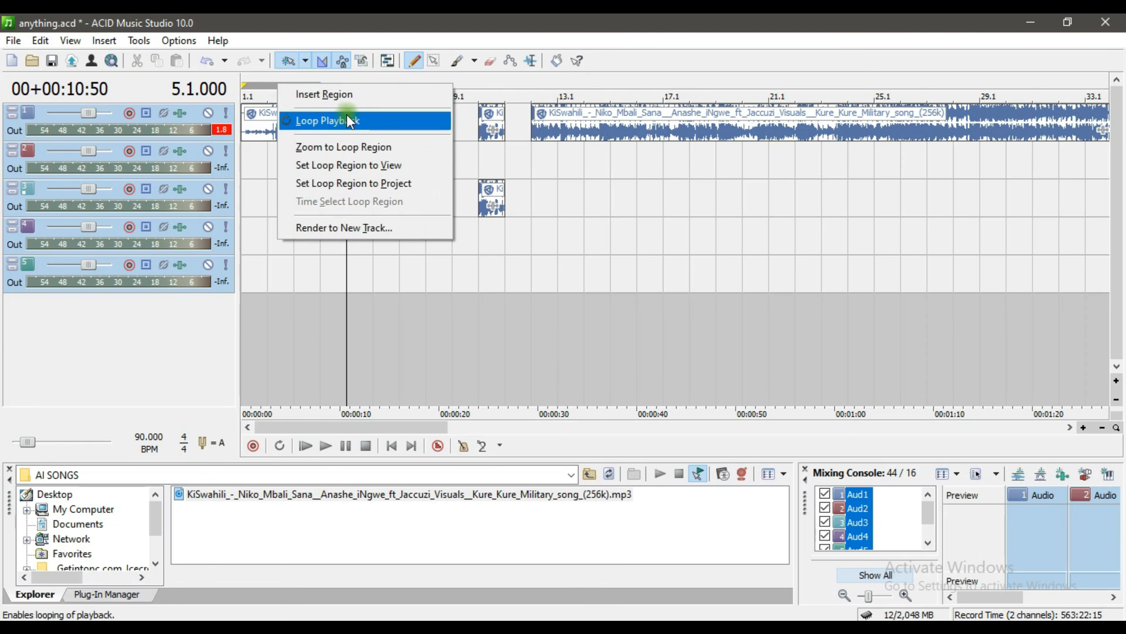
{"action": "left_click", "coordinate": [347, 118]}
{"action": "right_click", "coordinate": [270, 82]}
{"action": "left_click", "coordinate": [310, 123]}
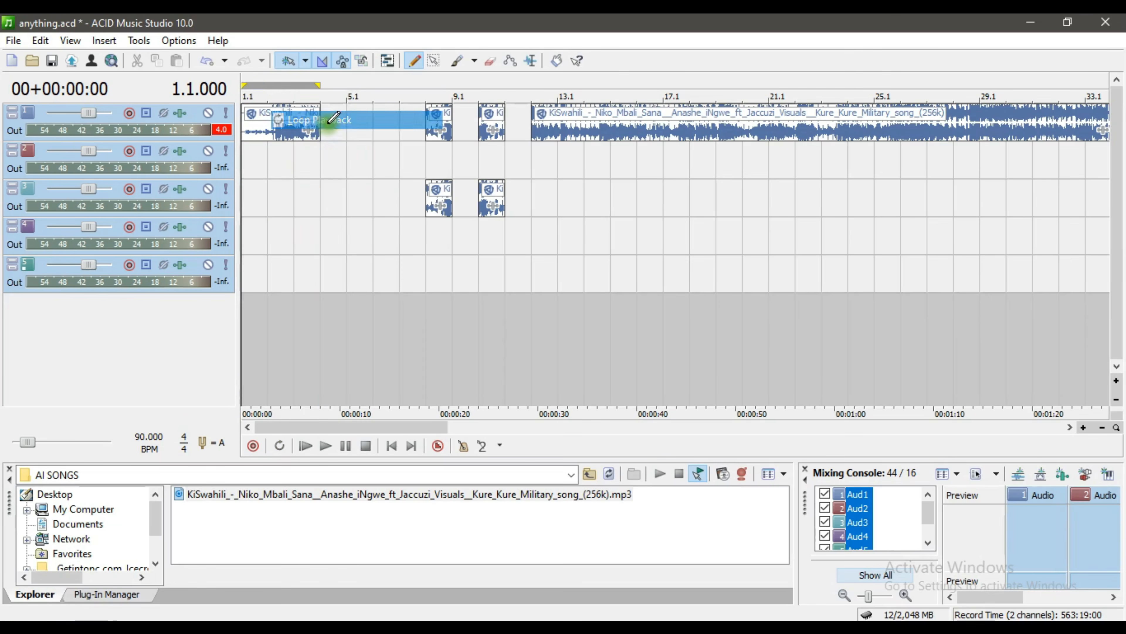
Step: Enable Loop Playback for the loop region over the first song piece
{"action": "right_click", "coordinate": [273, 84]}
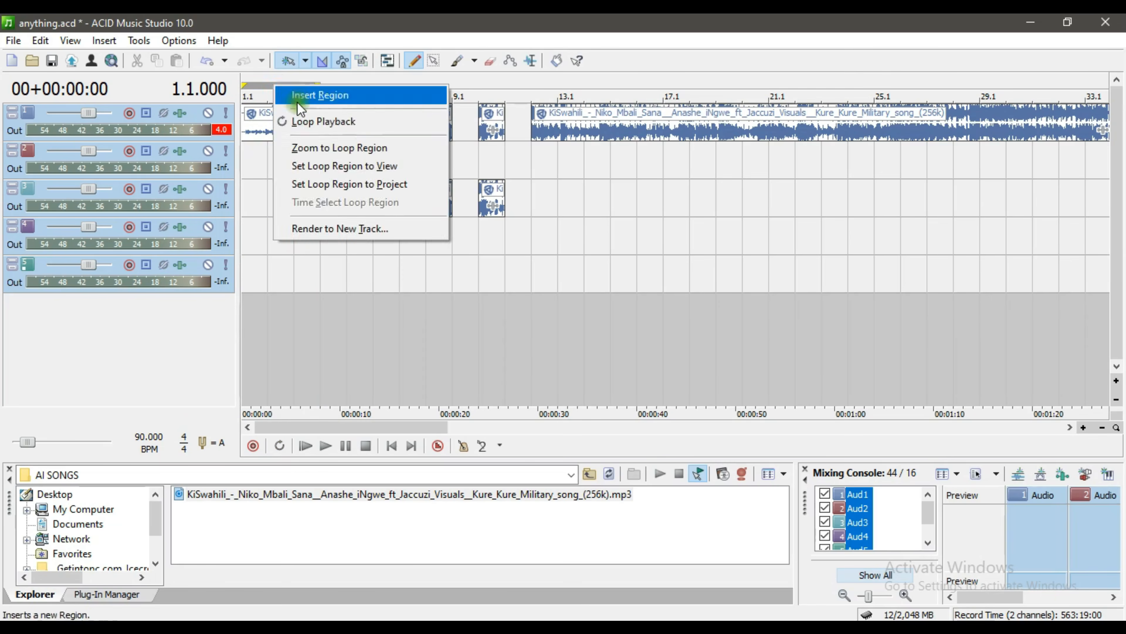
{"action": "left_click", "coordinate": [304, 125]}
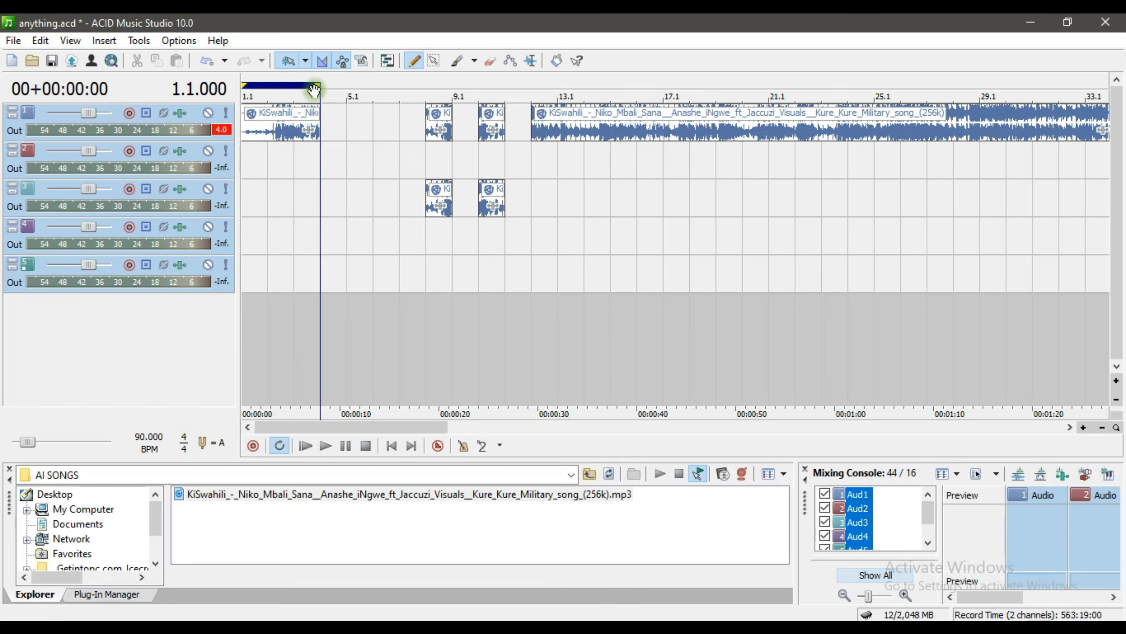
Step: Stretch the loop region to end at measure 22.1 and shorten it back to measure 4.1
{"action": "left_click_drag", "start_coordinate": [321, 84], "coordinate": [785, 88]}
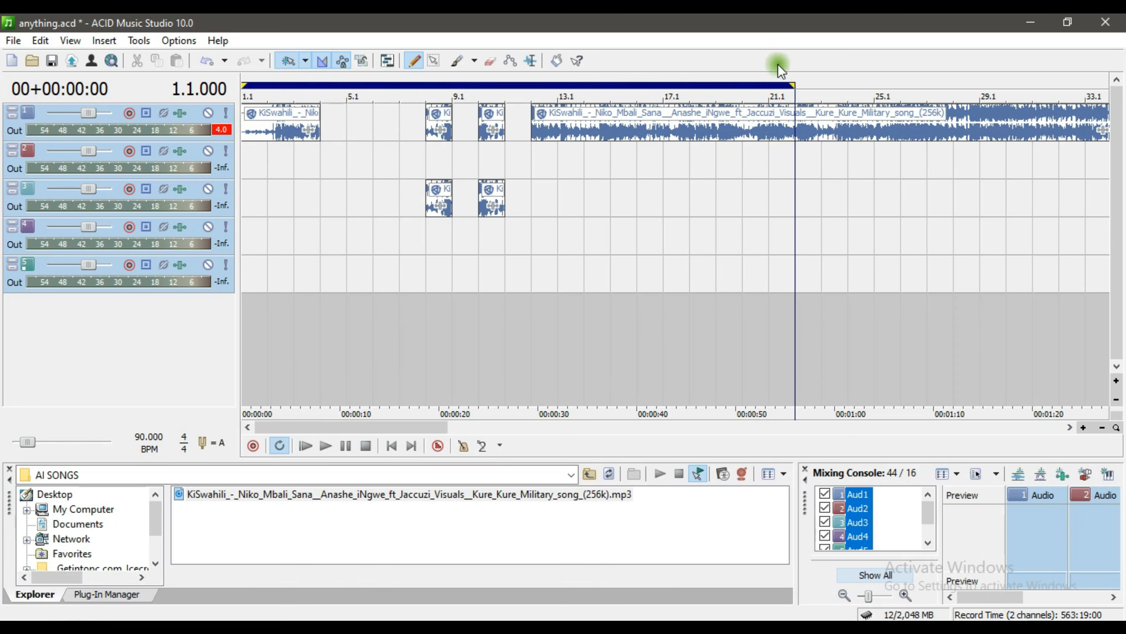
{"action": "left_click_drag", "start_coordinate": [794, 83], "coordinate": [320, 84]}
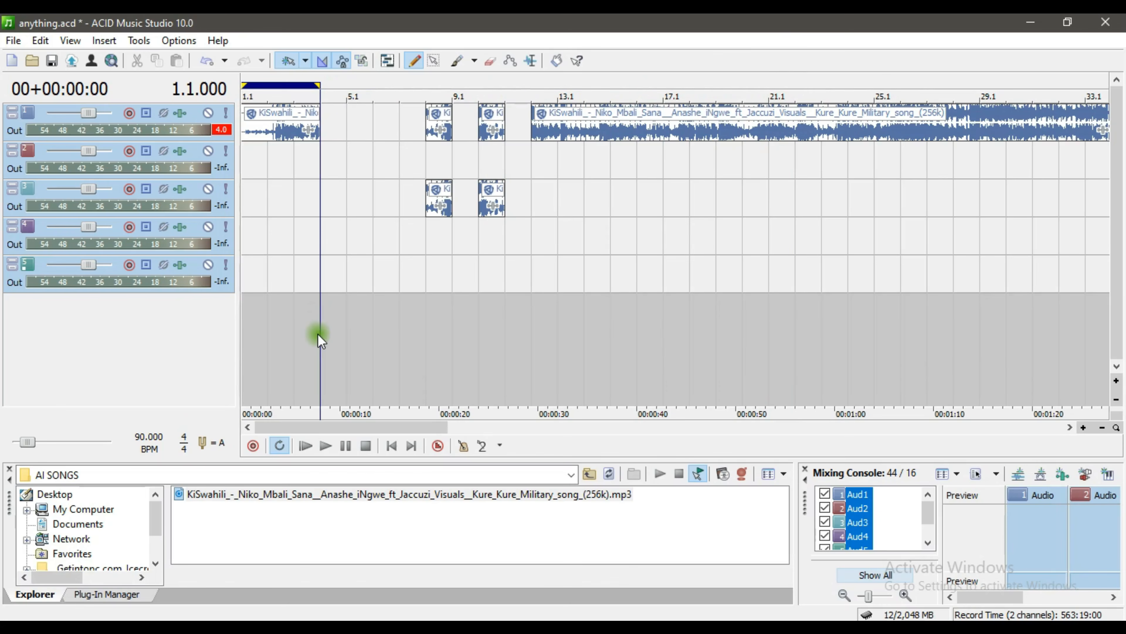